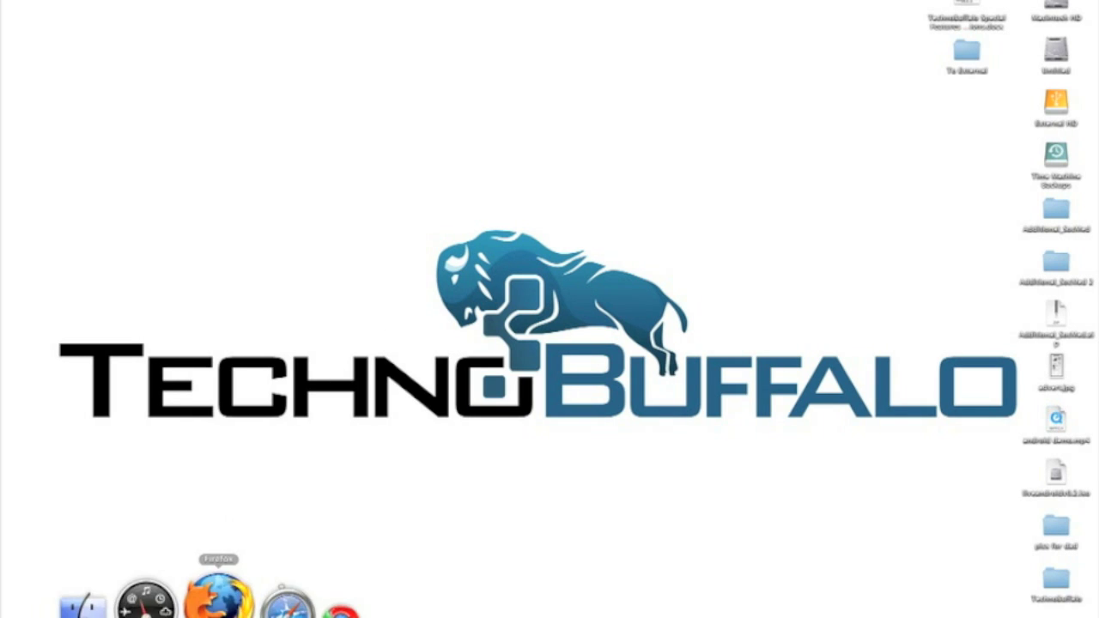
Step: Open the live-android project page in Firefox and go to its readme listing the liveandroidv0.2 ISO links
left_click(204, 601)
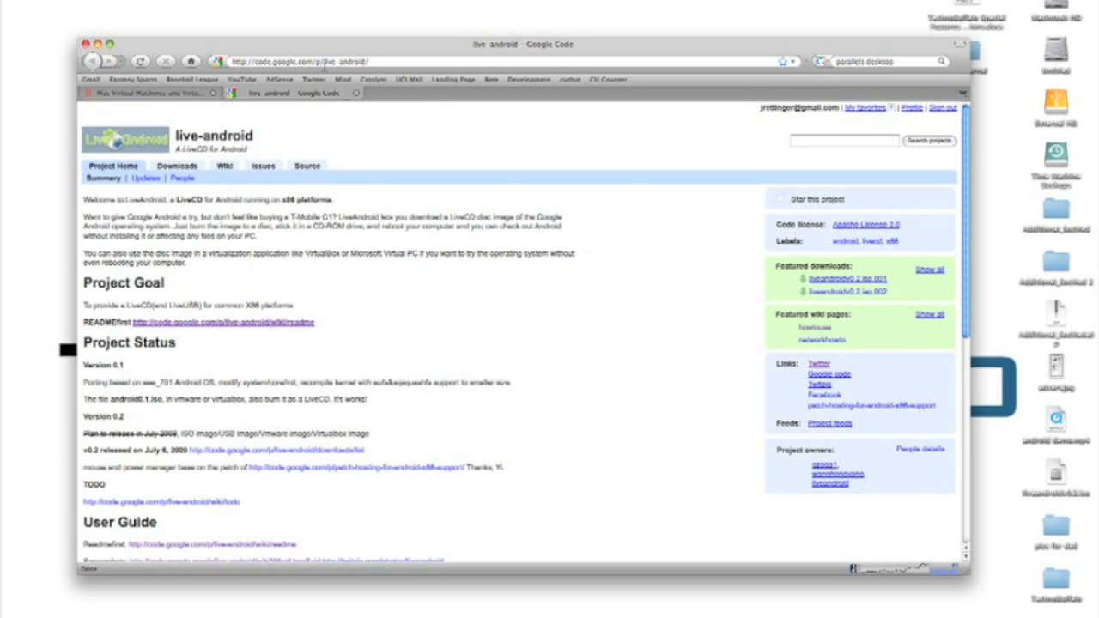
left_click(325, 62)
left_click(376, 178)
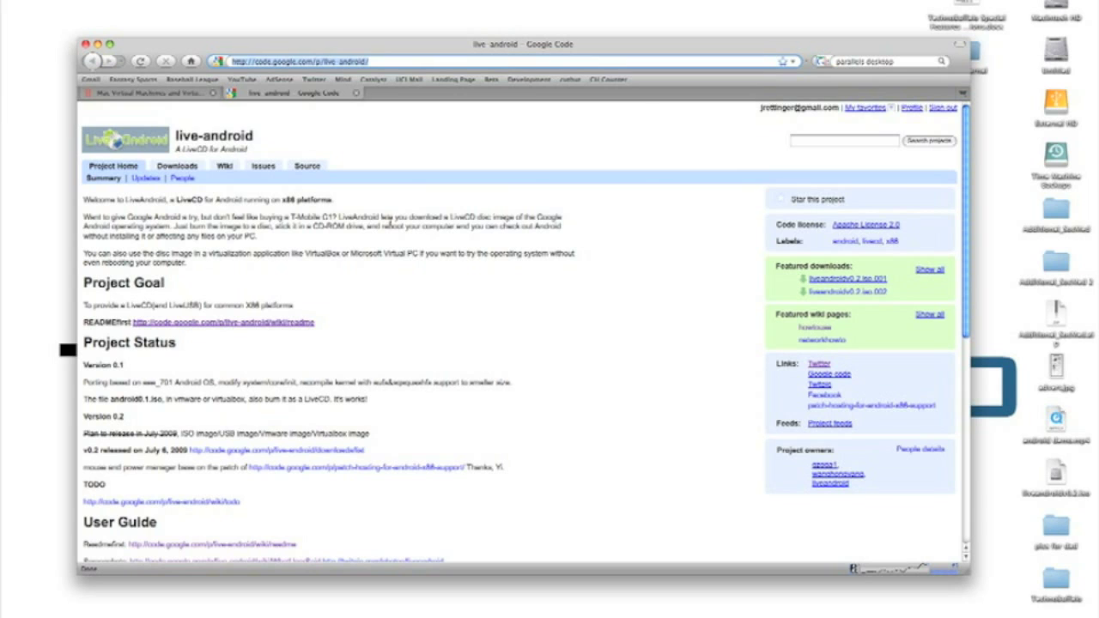
scroll(387, 218, "down", 5)
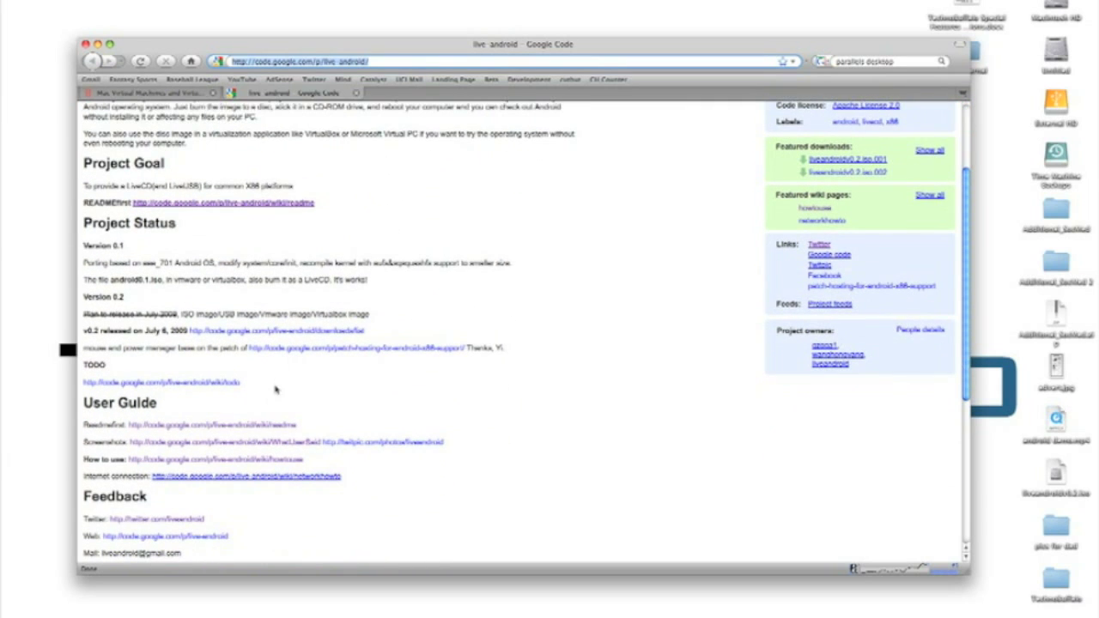
triple_click(138, 404)
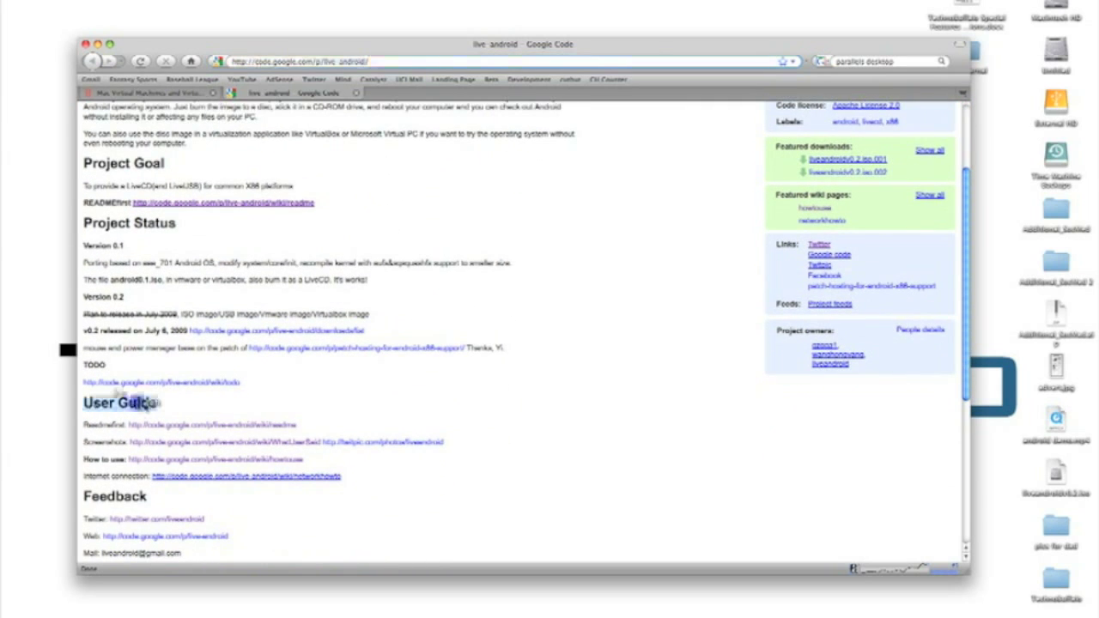
left_click(186, 424)
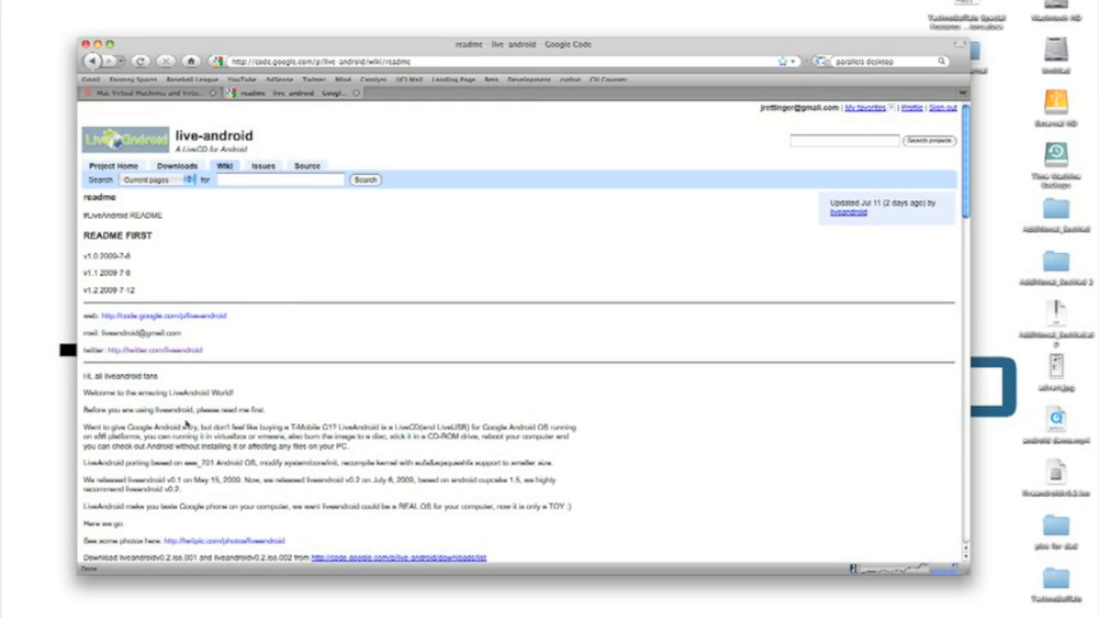
scroll(186, 424, "down", 5)
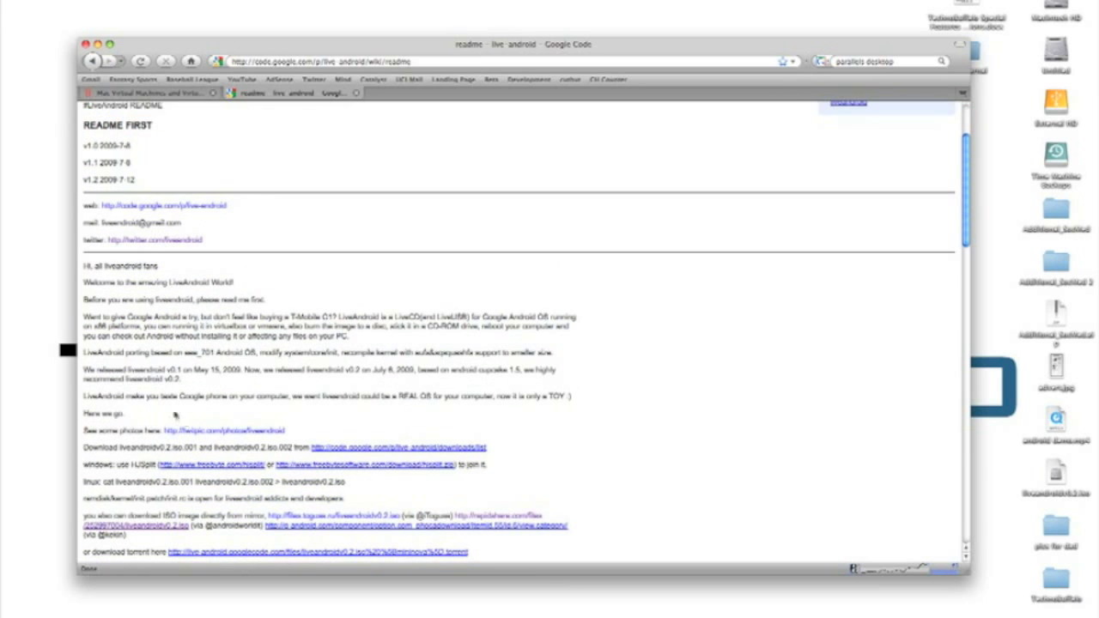
scroll(175, 416, "down", 1)
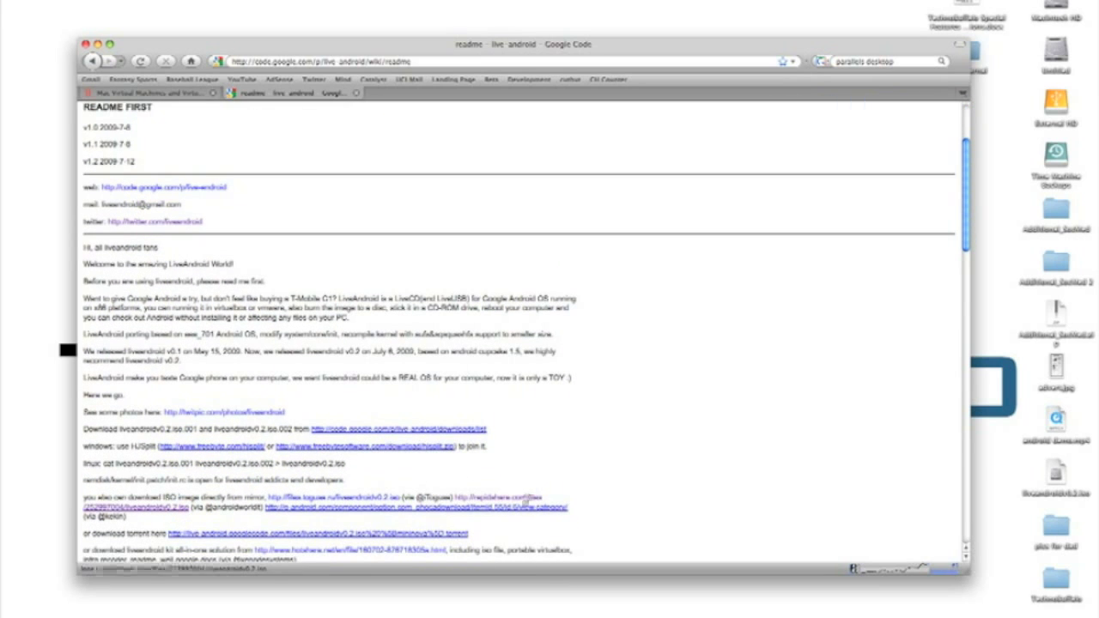
Step: Load the RapidShare mirror page for liveandroidv0.2.iso, then return to the Parallels website tab
left_click(526, 498)
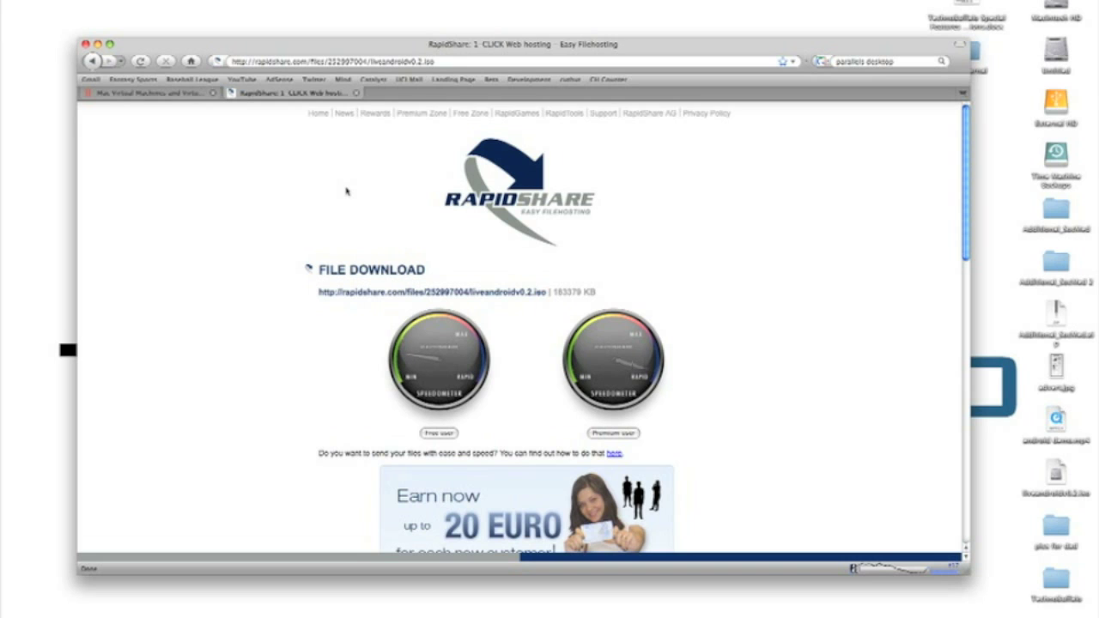
left_click(157, 92)
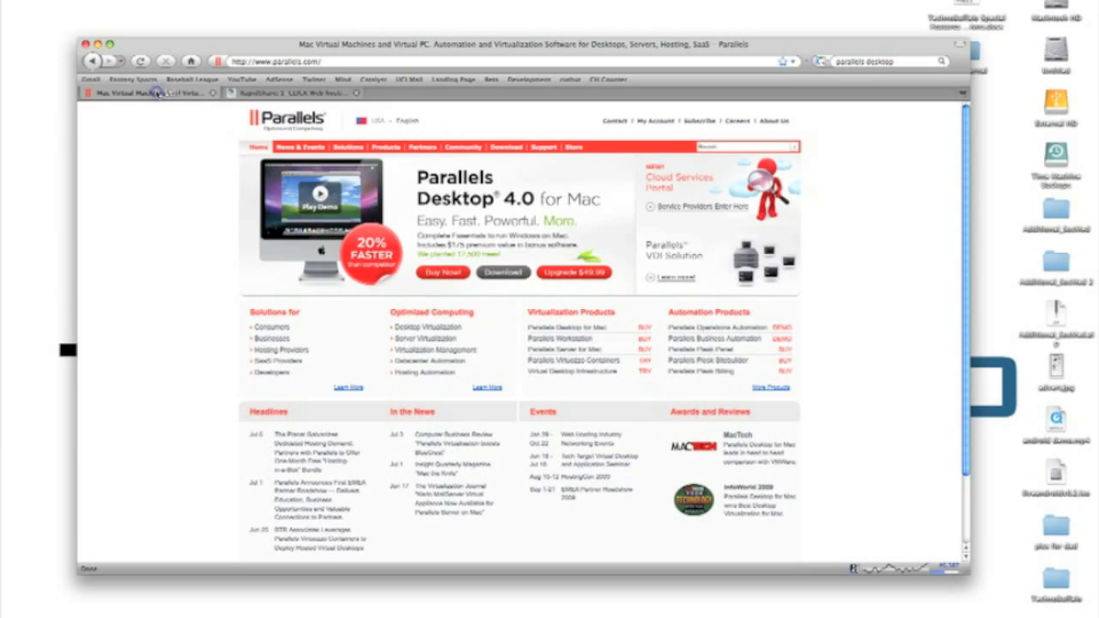
Step: Start the Parallels Desktop 4.0 download and close the browser window
left_click(516, 271)
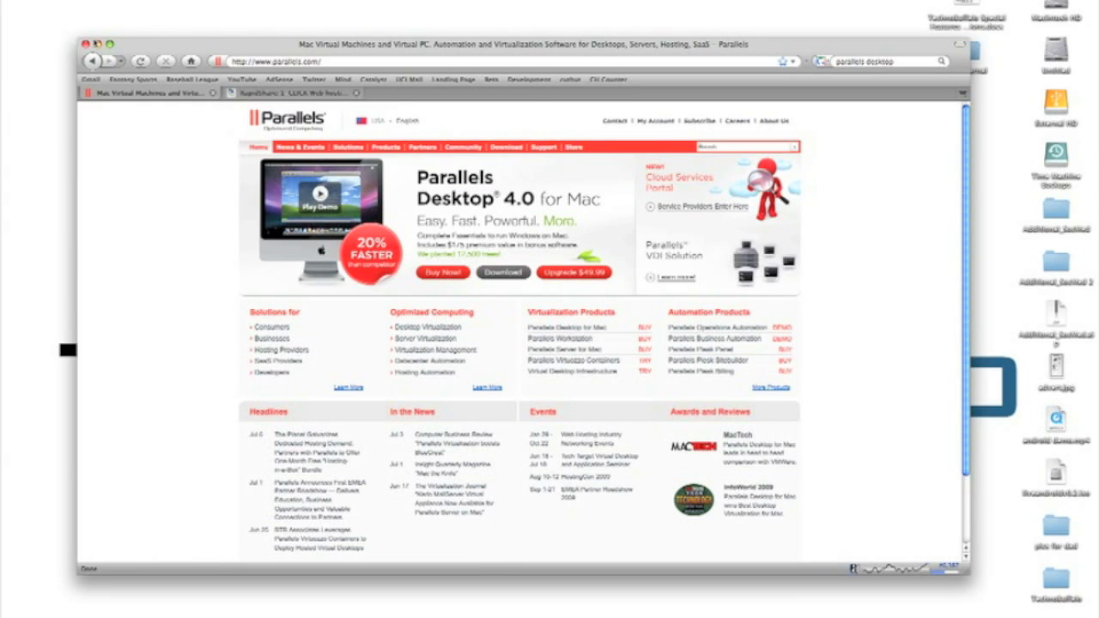
left_click(97, 43)
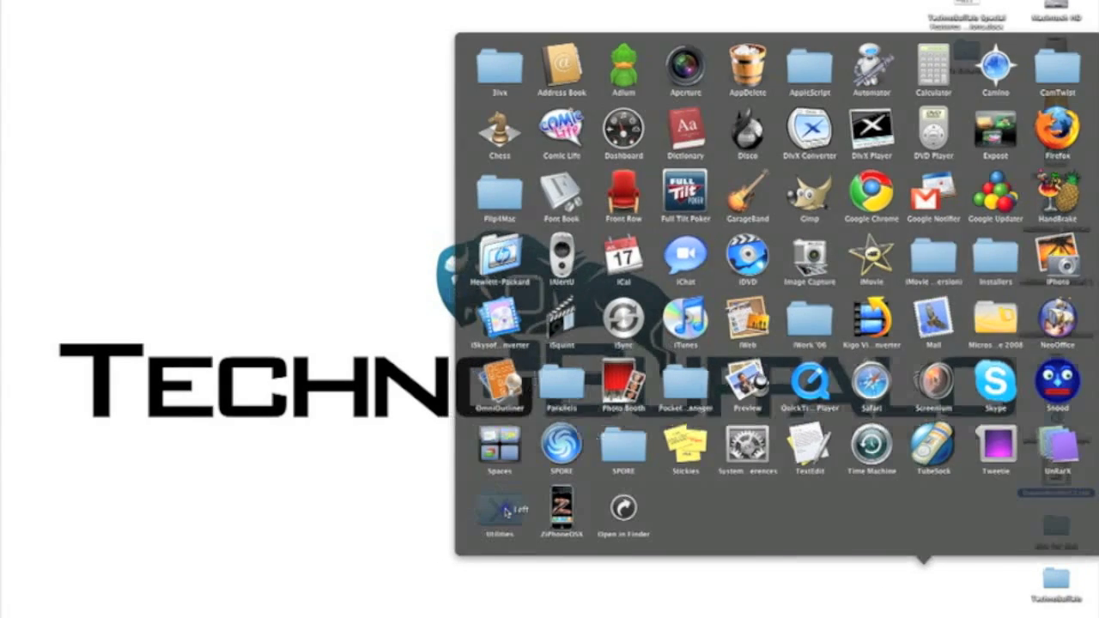
Step: Launch Disk Utility from the Utilities folder and begin opening a disk image
left_click(506, 513)
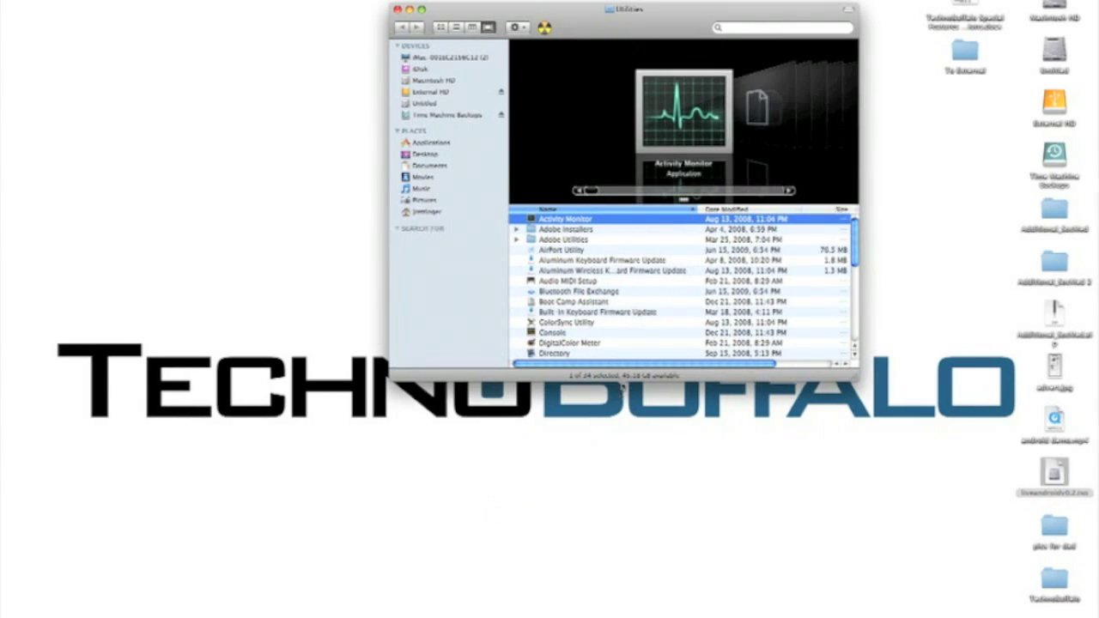
scroll(604, 306, "down", 3)
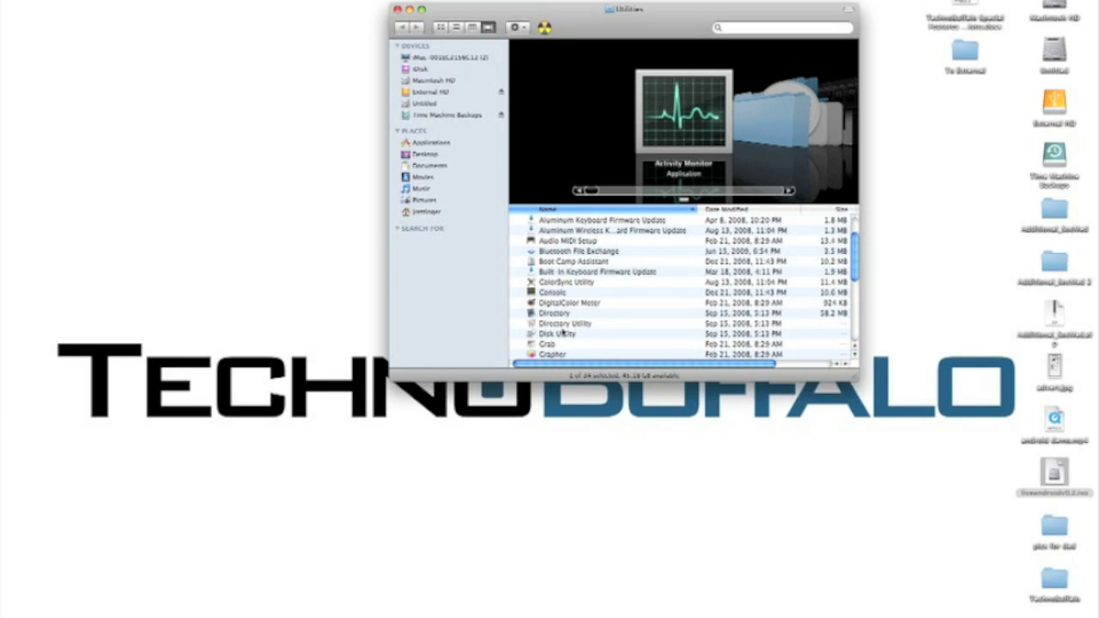
double_click(560, 333)
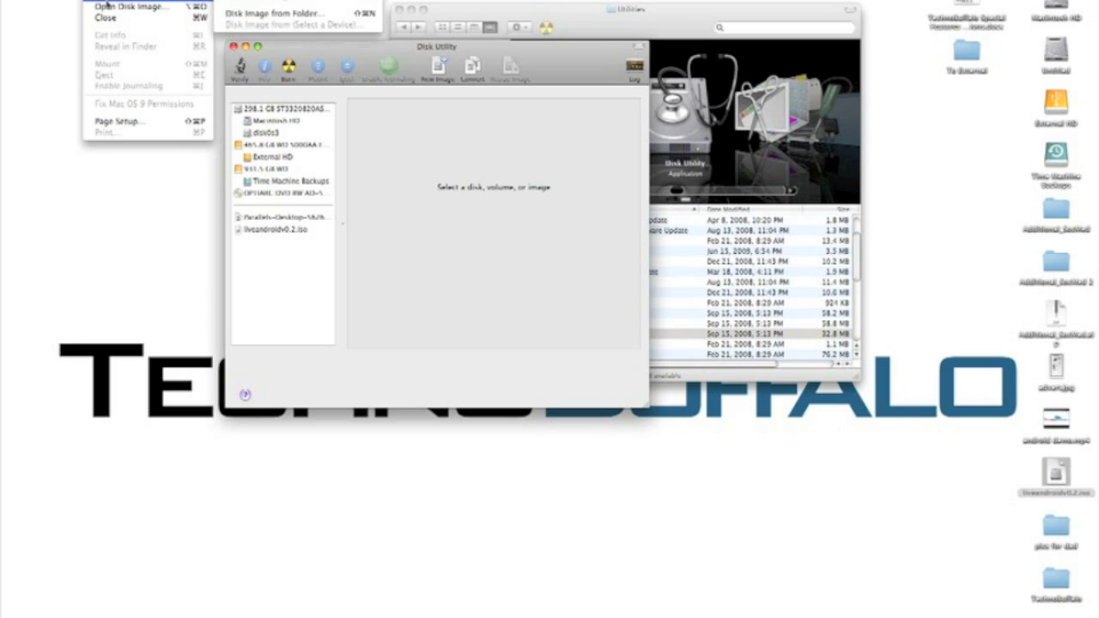
left_click(106, 6)
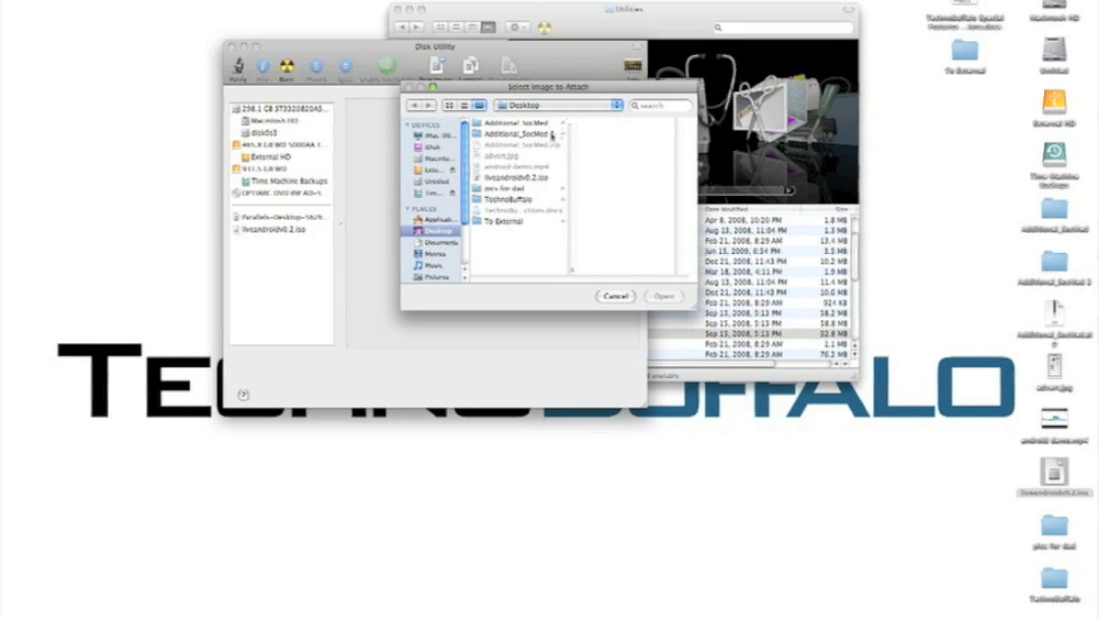
Step: Select the liveandroidv0.2.iso image, dismiss the selection dialog, and quit Disk Utility
left_click(533, 178)
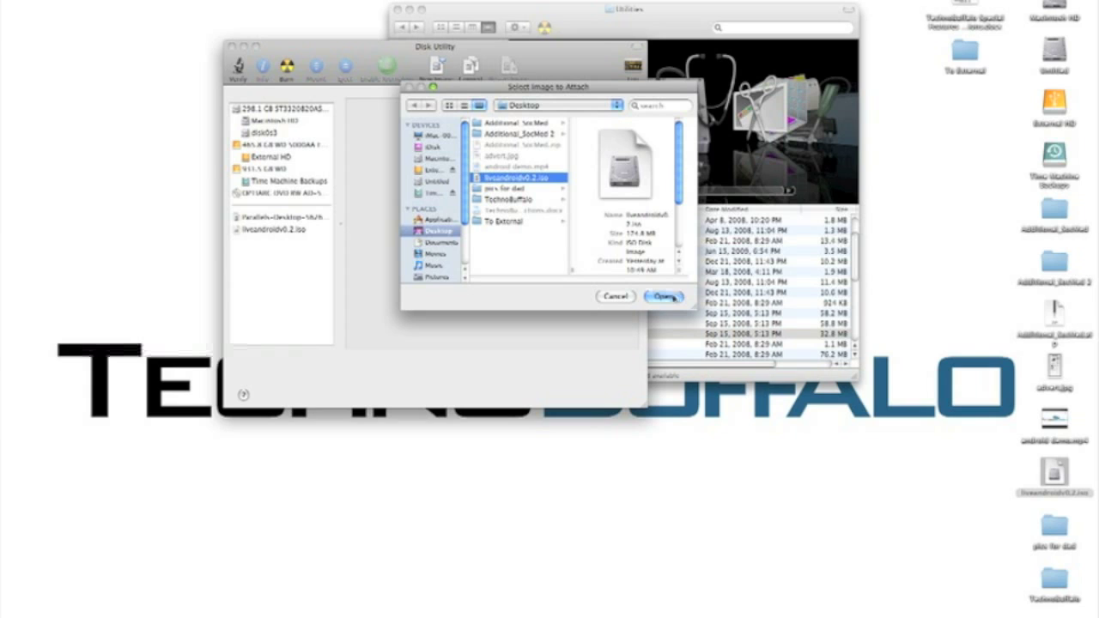
left_click(615, 296)
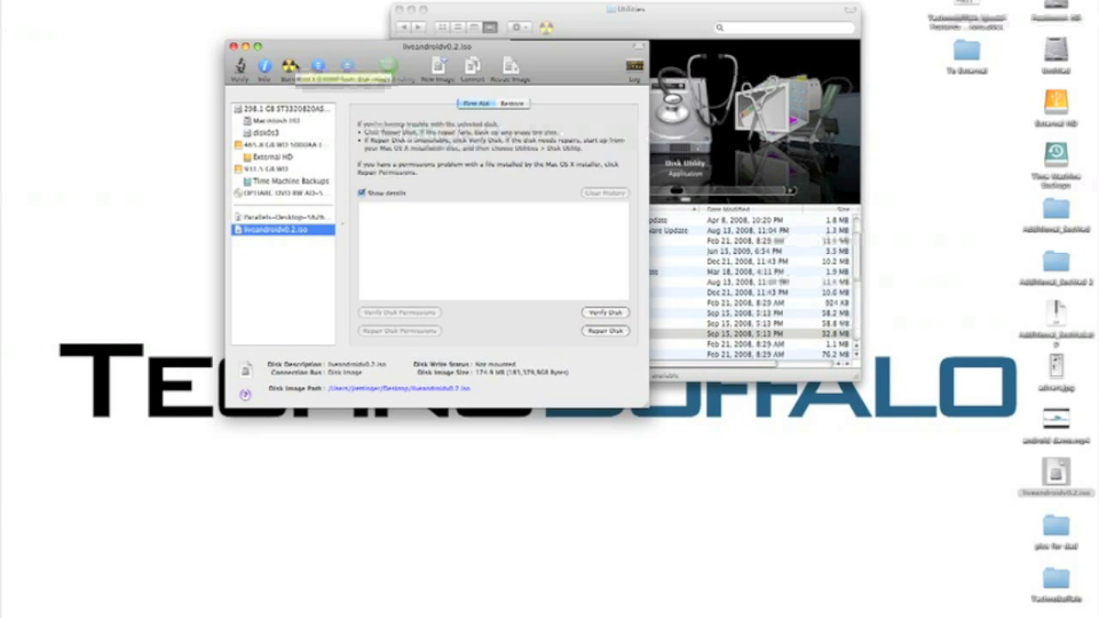
left_click(233, 45)
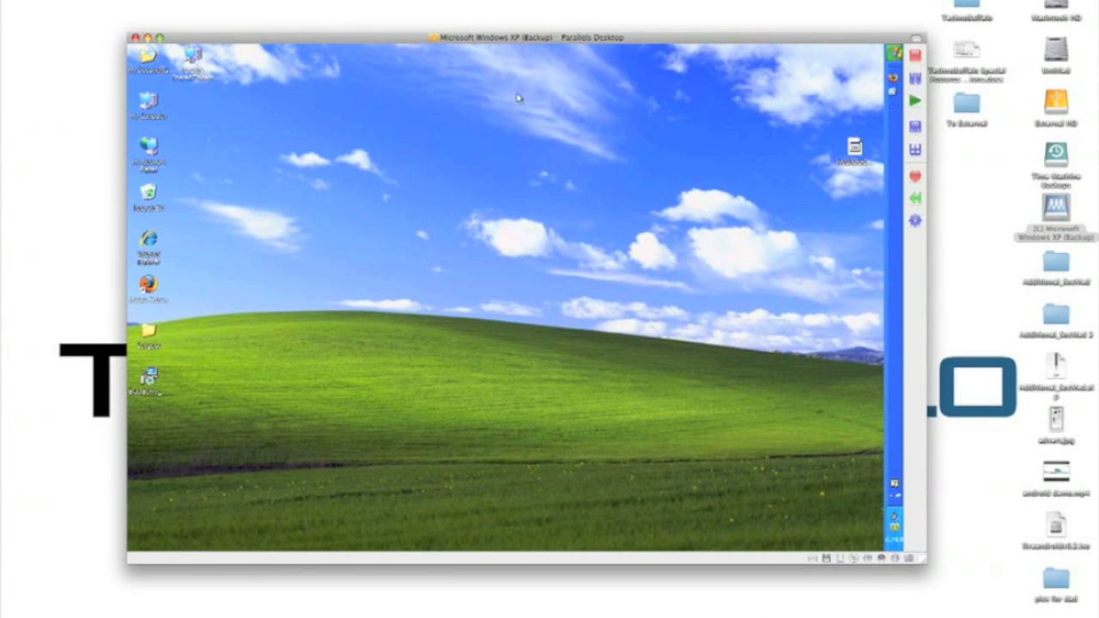
Step: Connect the VM's CD/DVD-ROM 1 to the Mac's Default CD/DVD-ROM drive and open My Computer
left_click(893, 53)
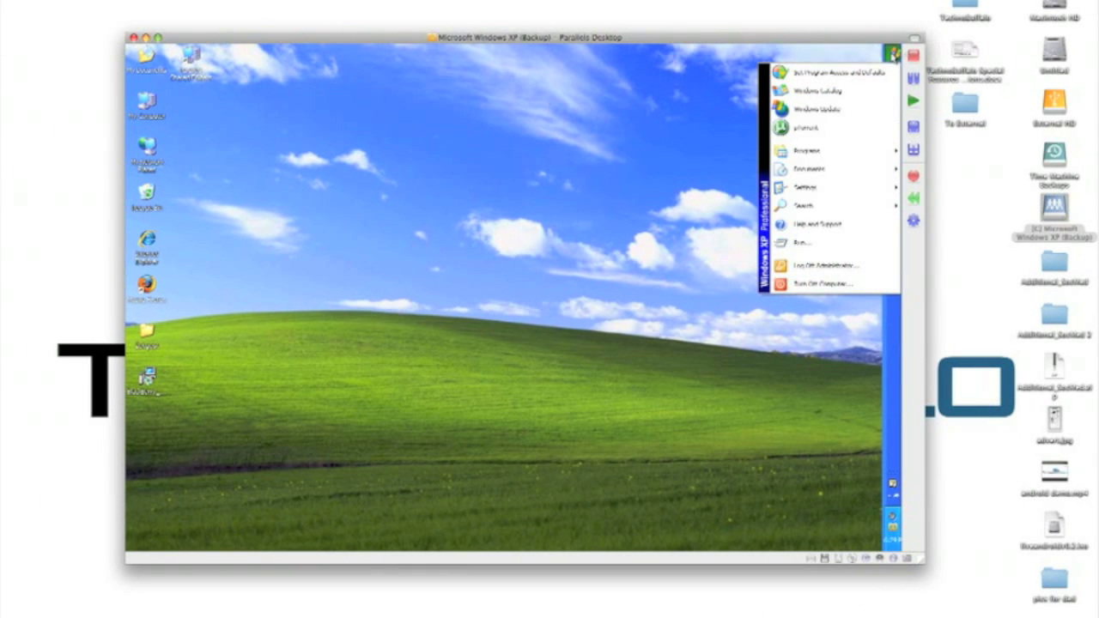
left_click(893, 54)
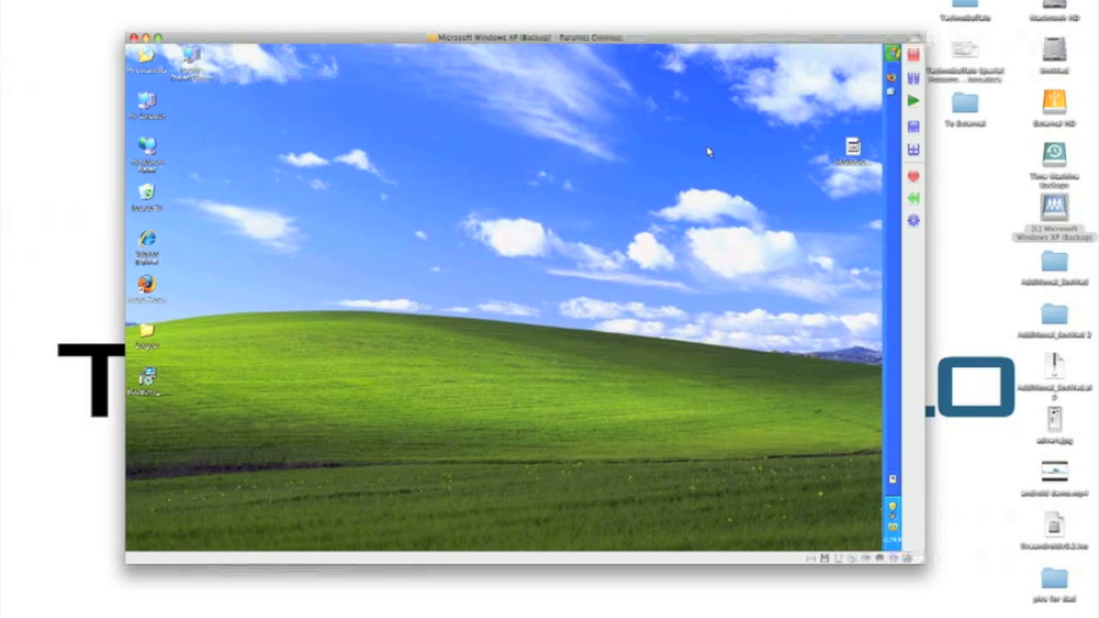
left_click(240, 0)
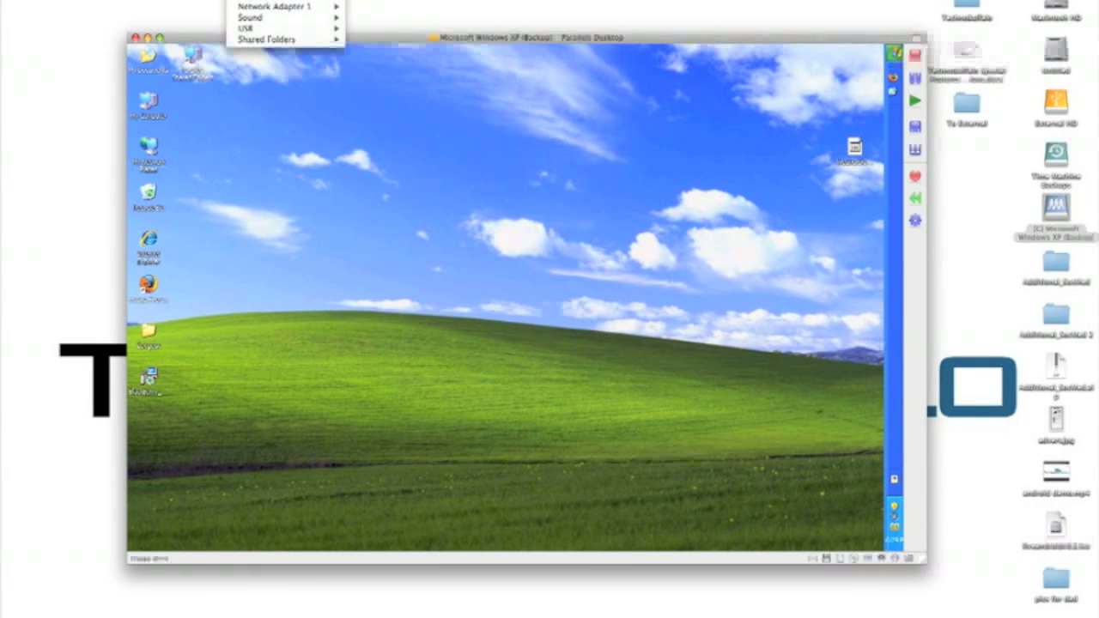
mouse_move(283, 1)
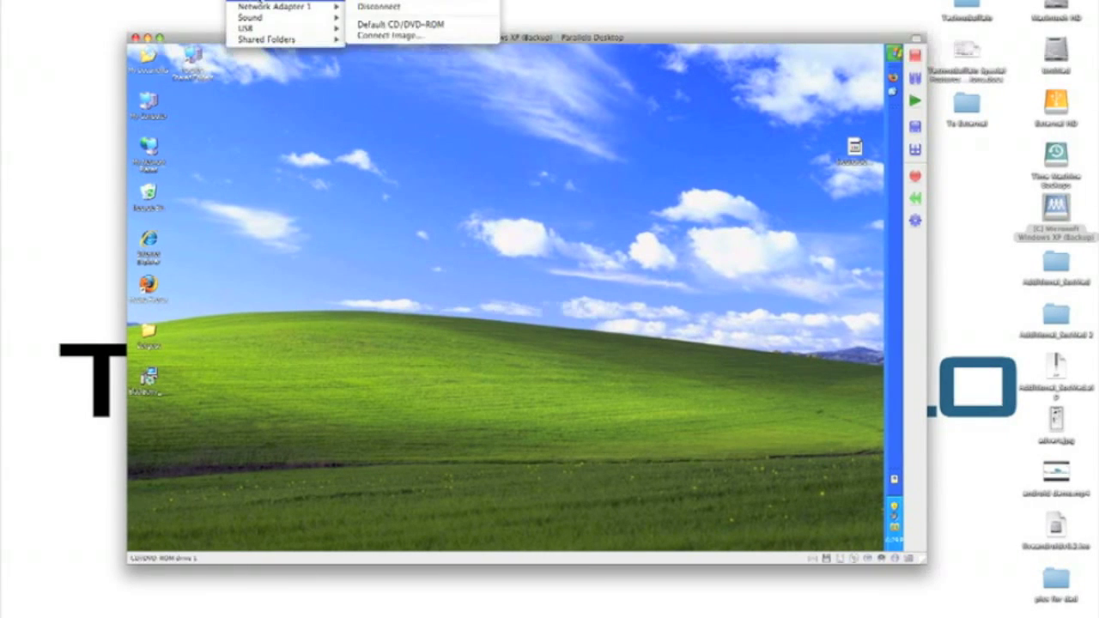
left_click(381, 25)
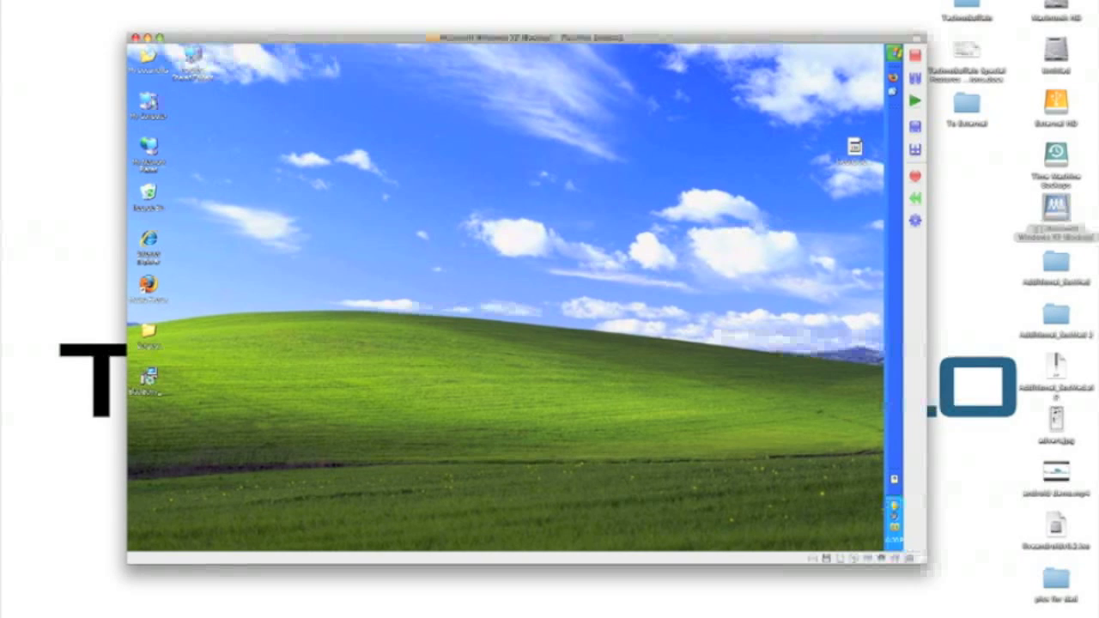
double_click(150, 101)
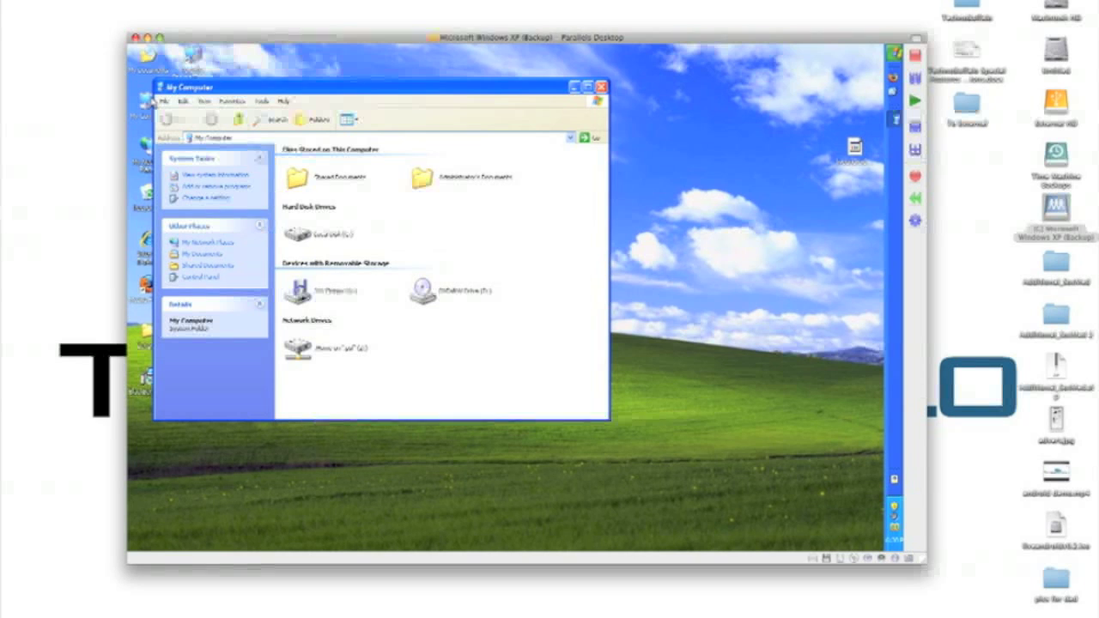
left_click(443, 297)
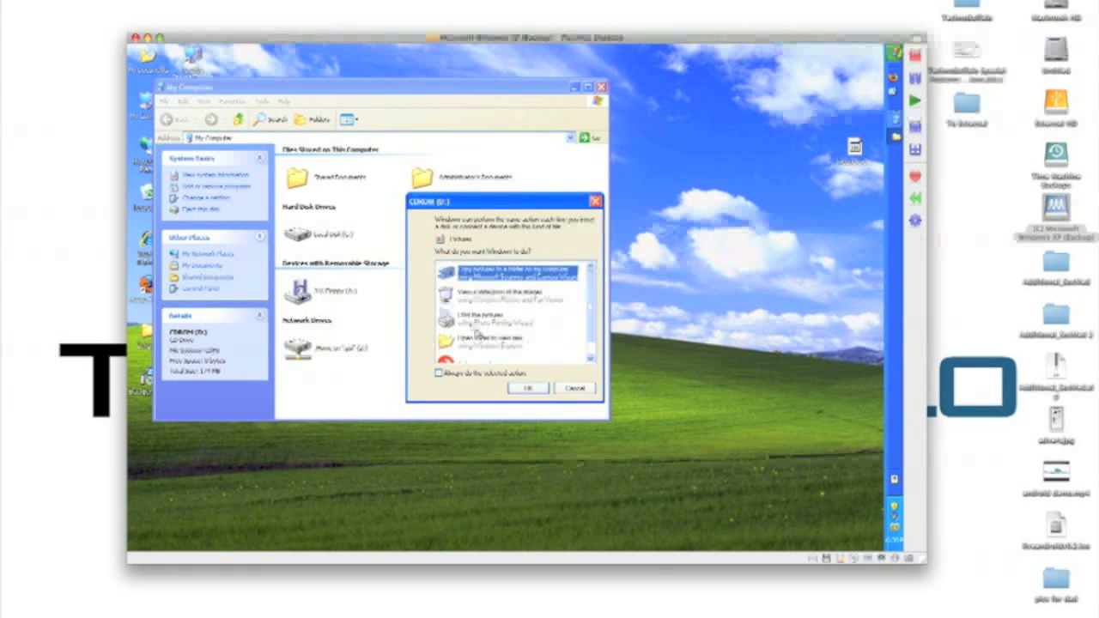
left_click(575, 389)
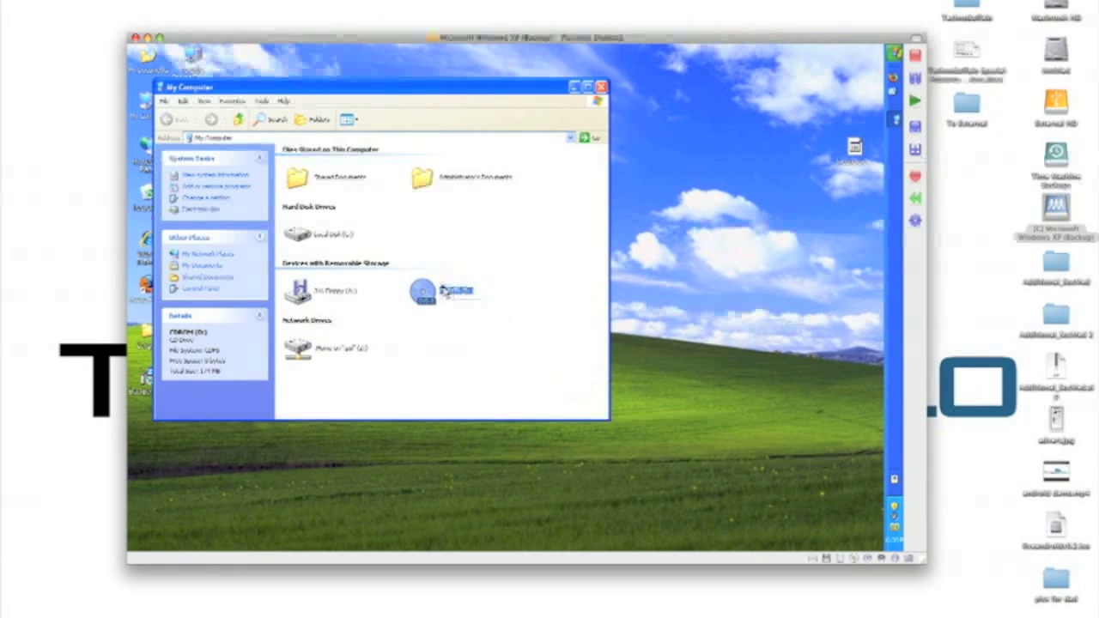
double_click(443, 290)
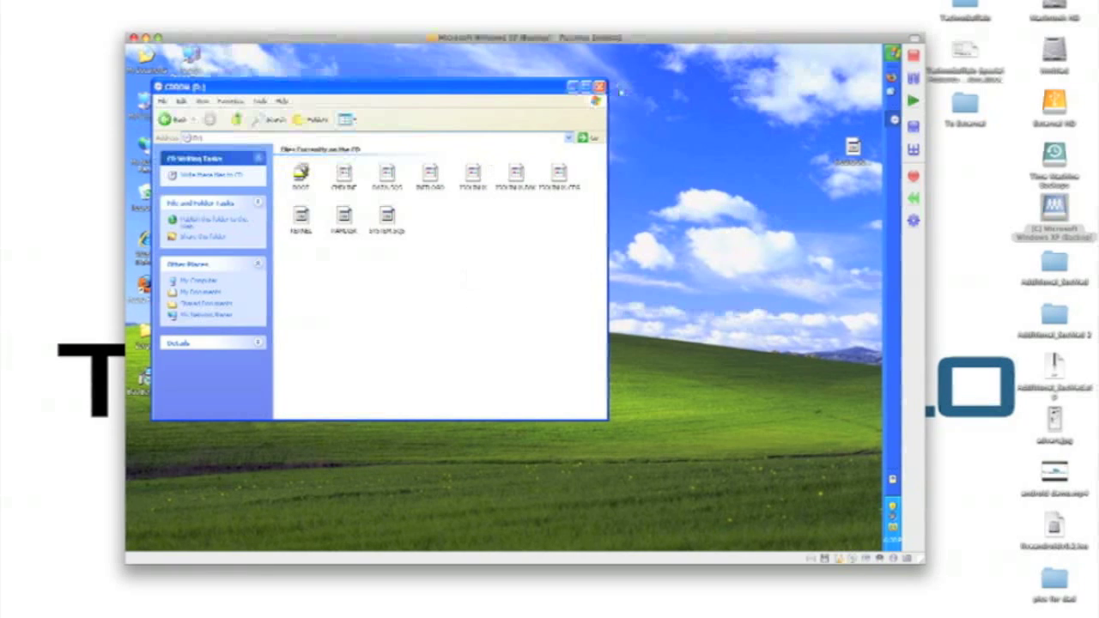
left_click(600, 87)
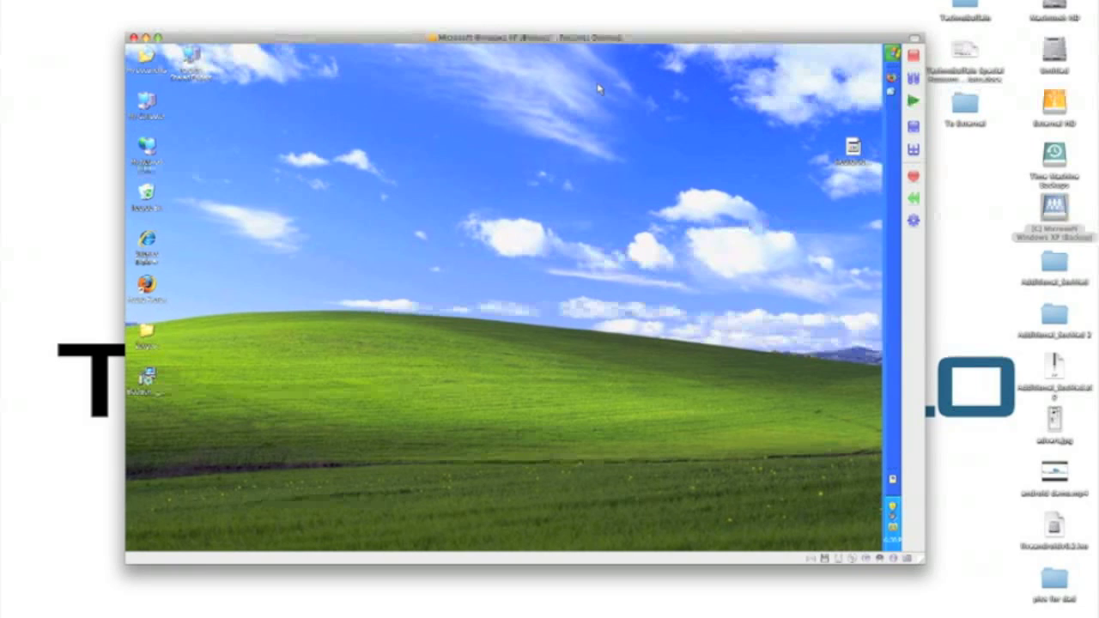
left_click(892, 54)
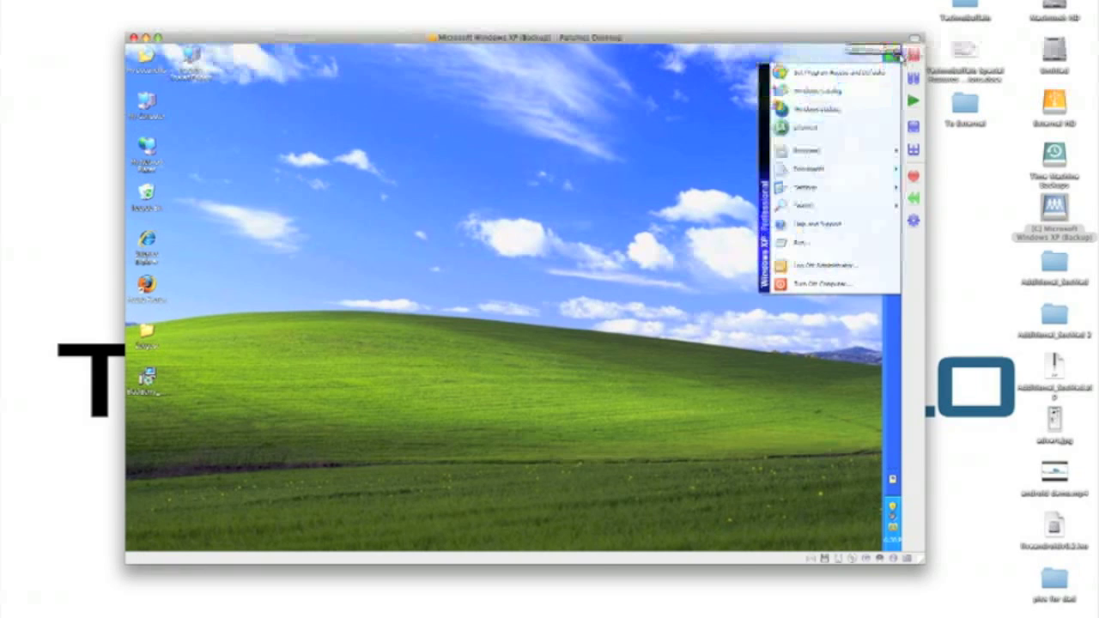
Step: Restart Windows XP from the Turn Off Computer options
left_click(847, 285)
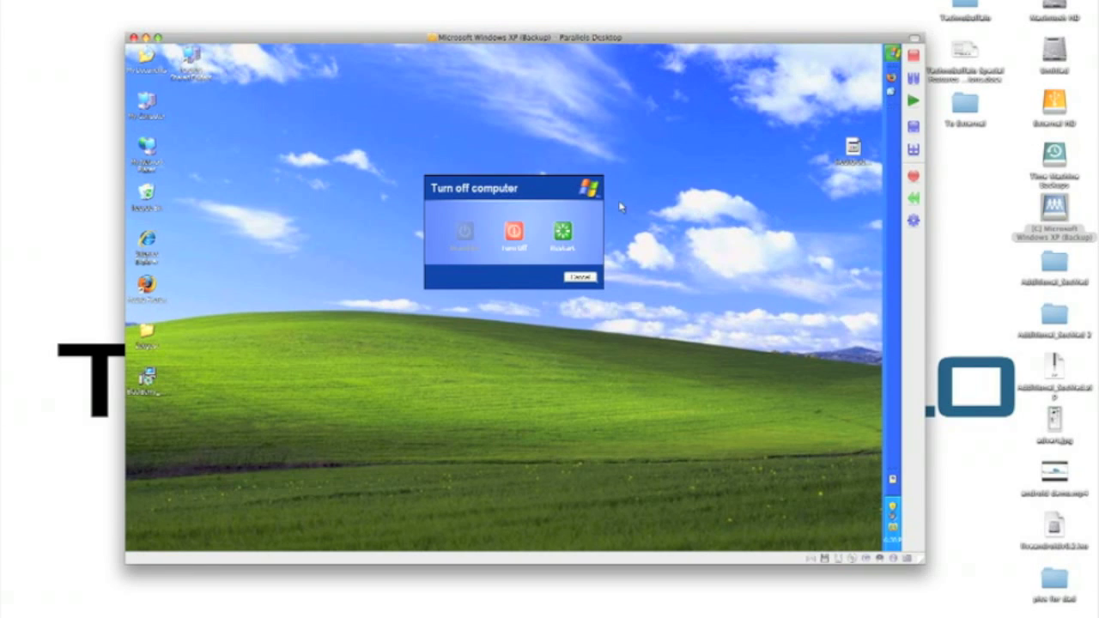
left_click(560, 239)
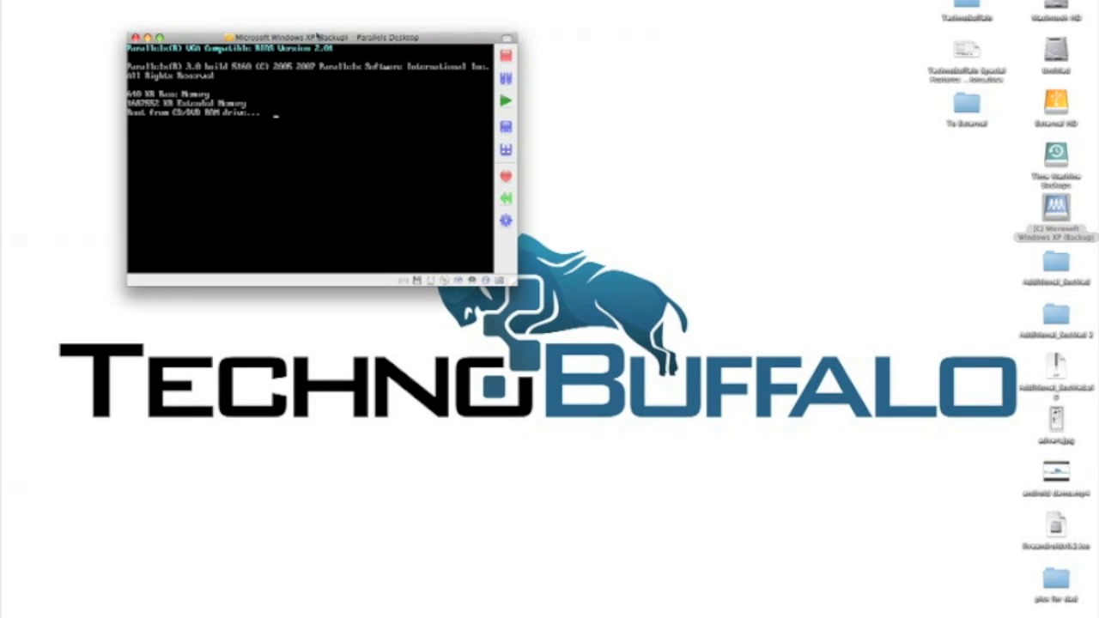
Step: Centre the VM window, let Android boot from the DVD, and capture input in the guest
left_click_drag(319, 37, 463, 95)
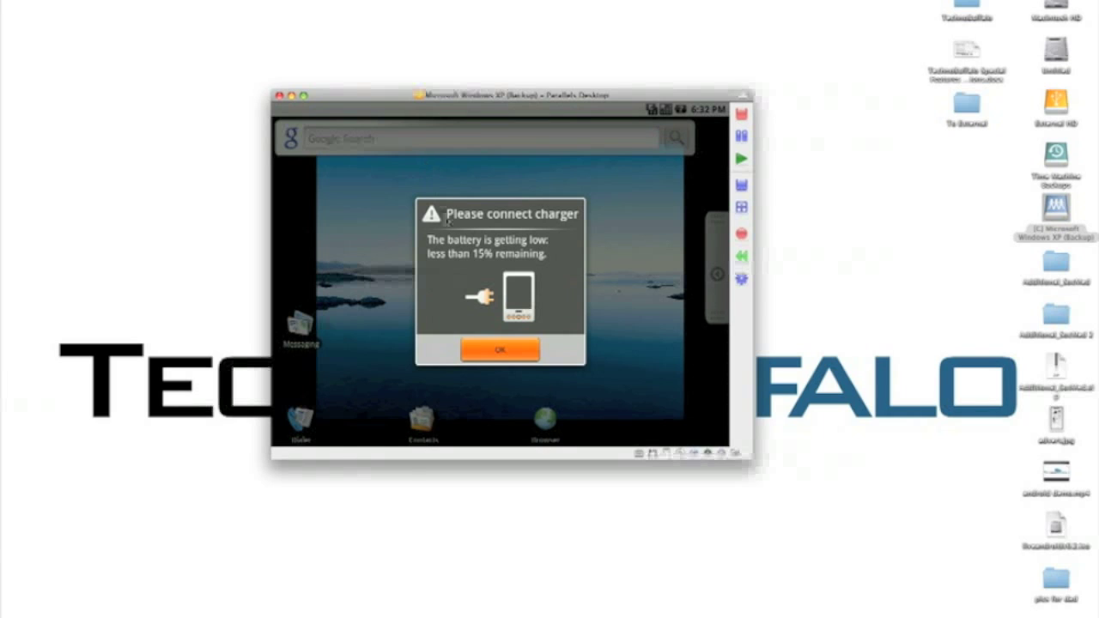
left_click(500, 359)
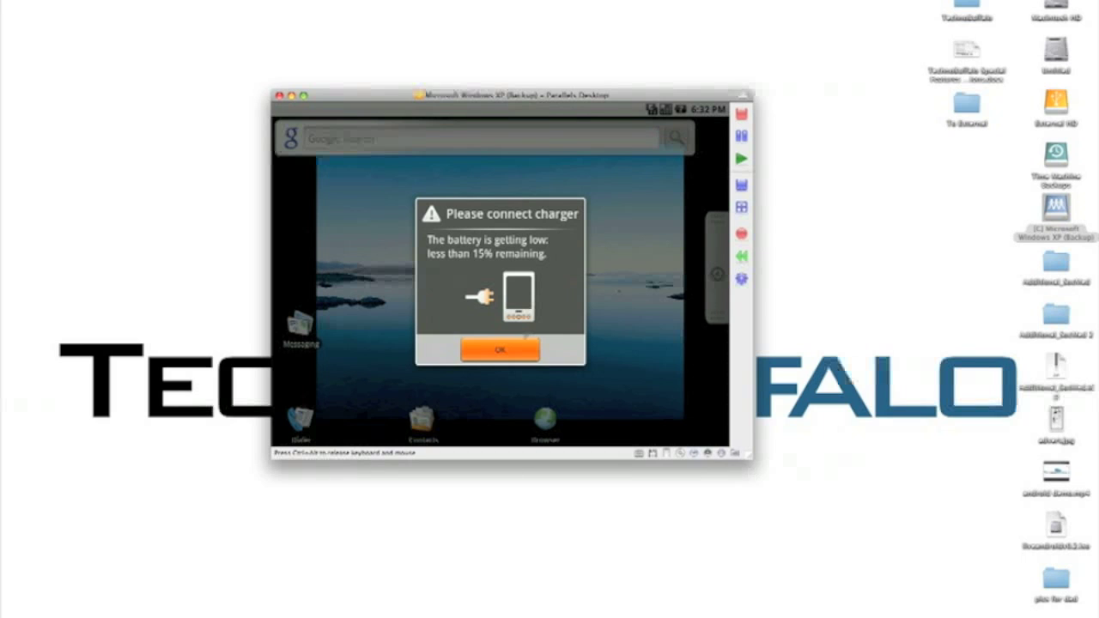
Step: Dismiss the low-battery charger warning and peek at the app drawer and notification shade
left_click(523, 349)
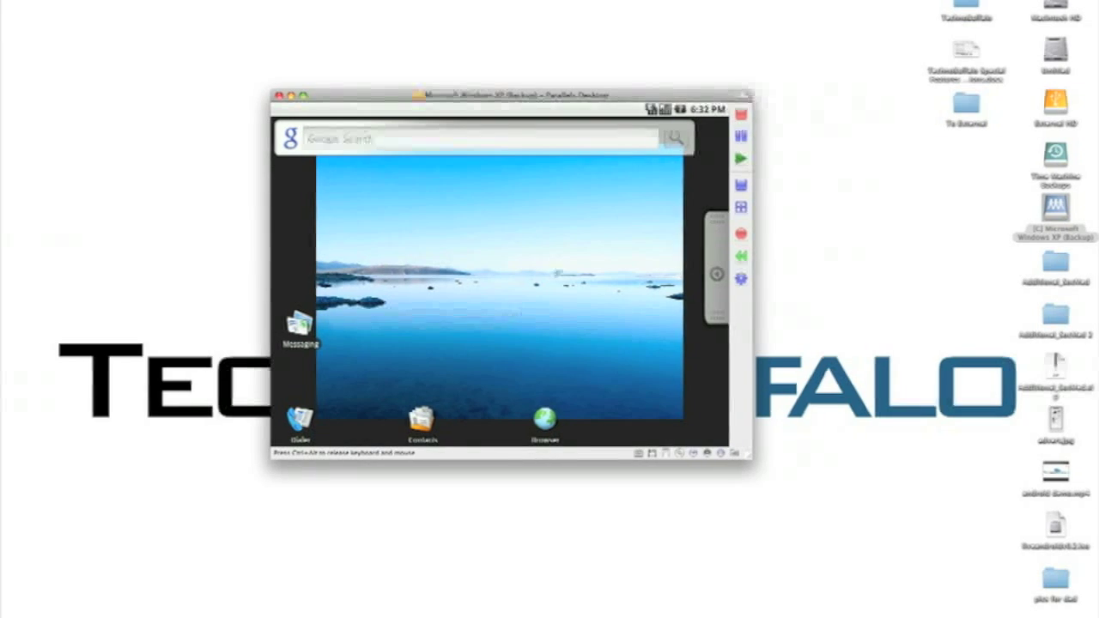
left_click_drag(715, 273, 507, 274)
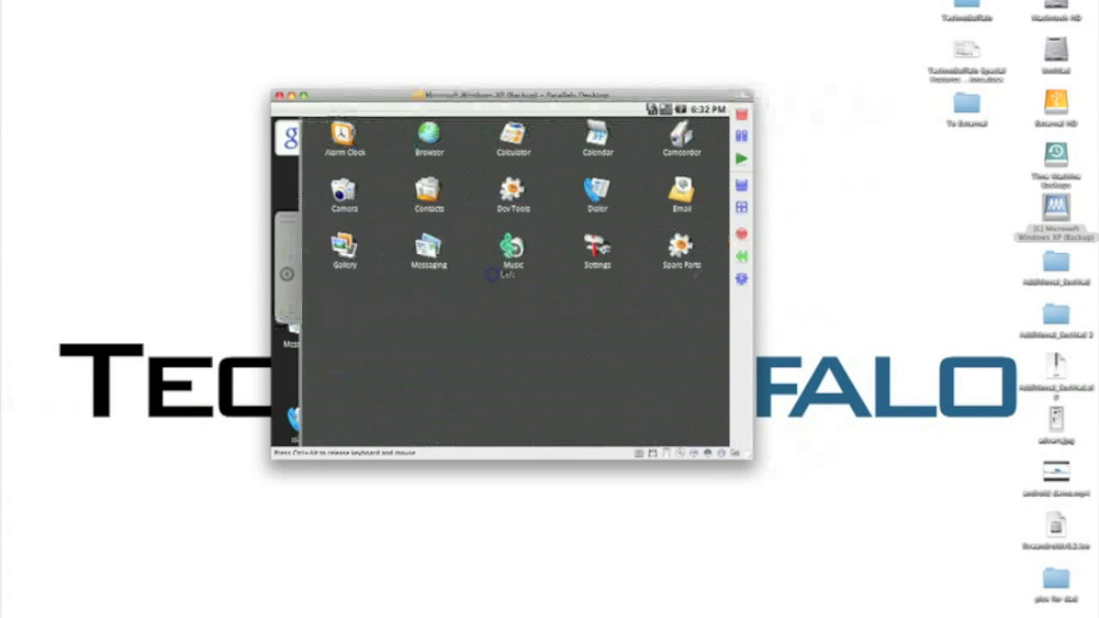
key("Escape")
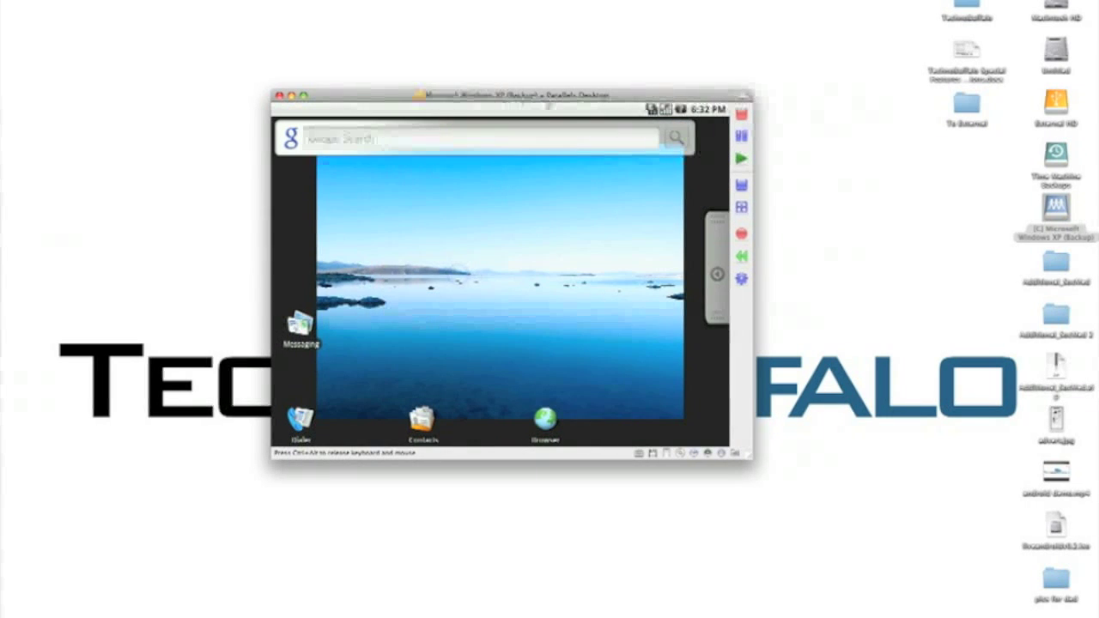
left_click_drag(546, 110, 498, 281)
key("Escape")
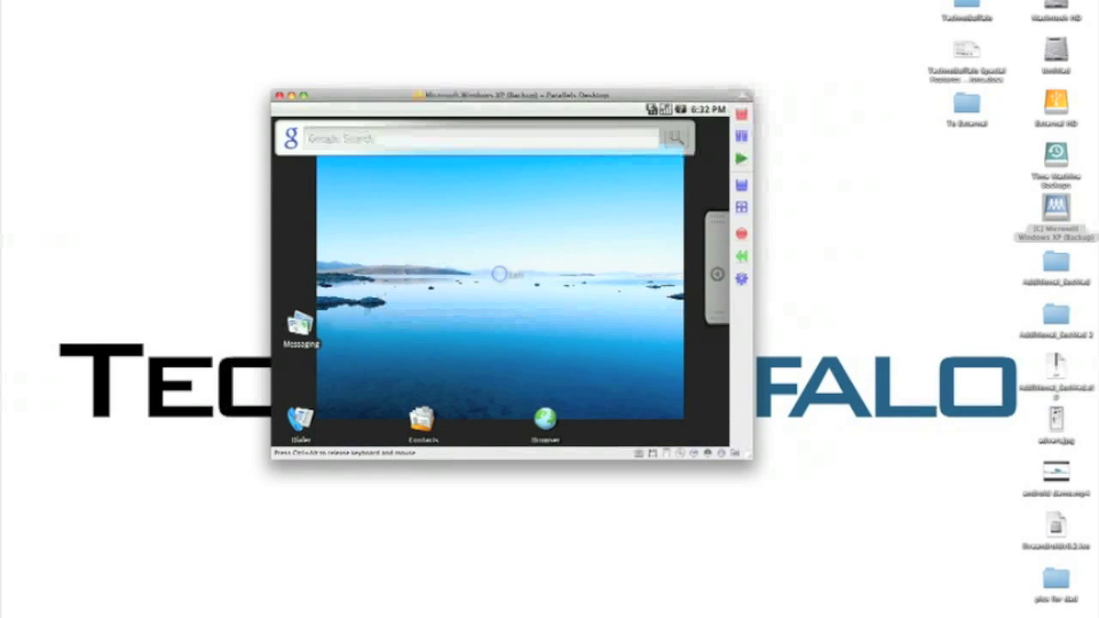
Step: Draft the message 'Hey this is Android!' in Messaging, then return home
double_click(471, 274)
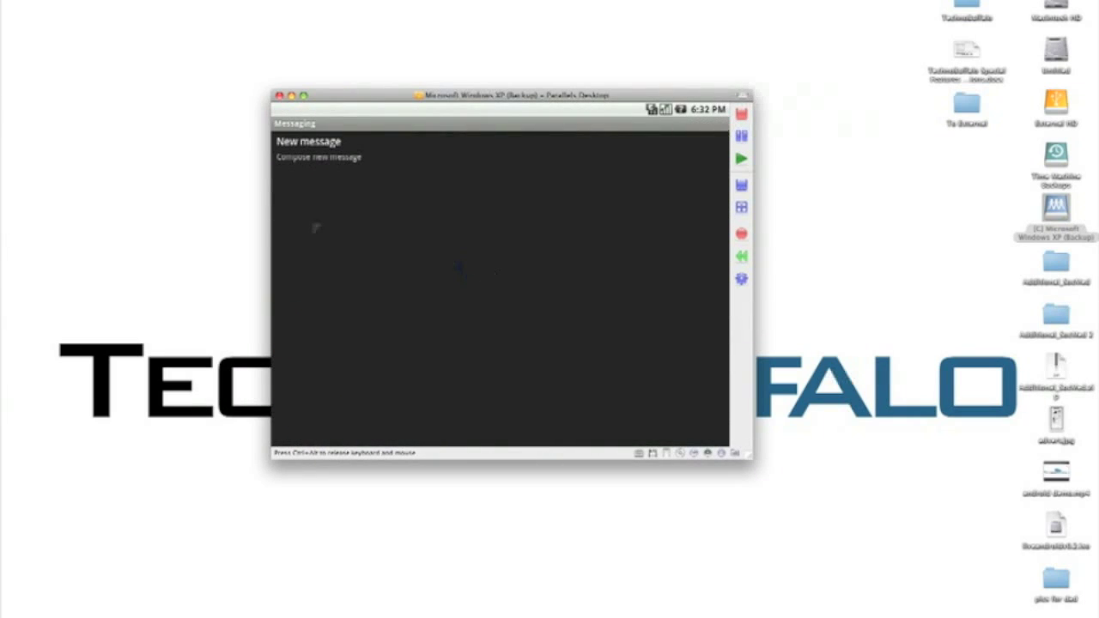
left_click(333, 154)
left_click(389, 427)
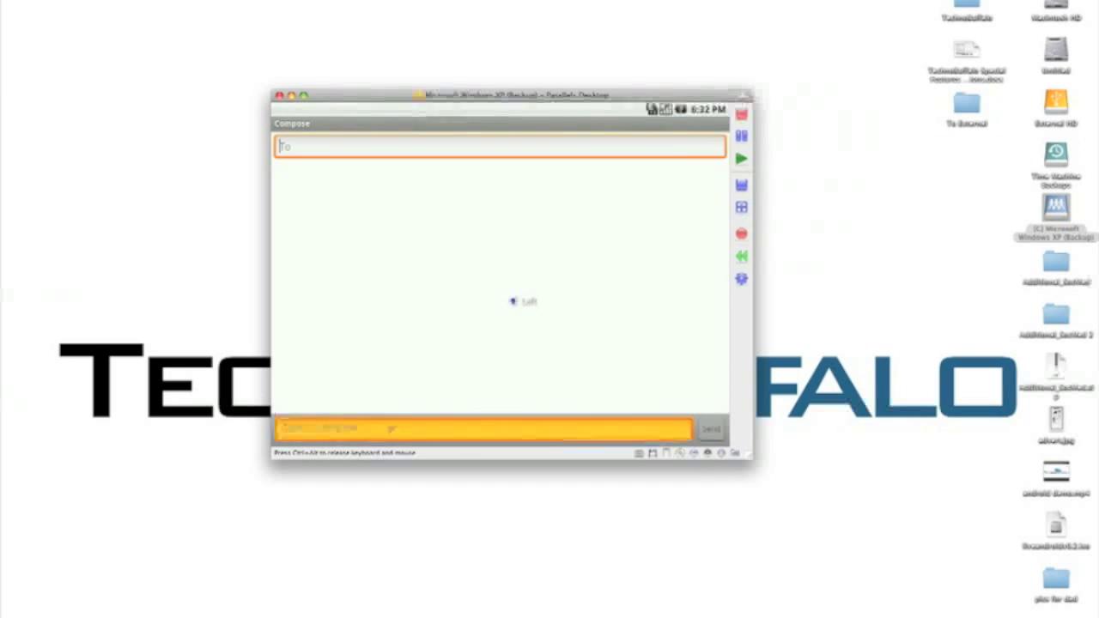
type("He")
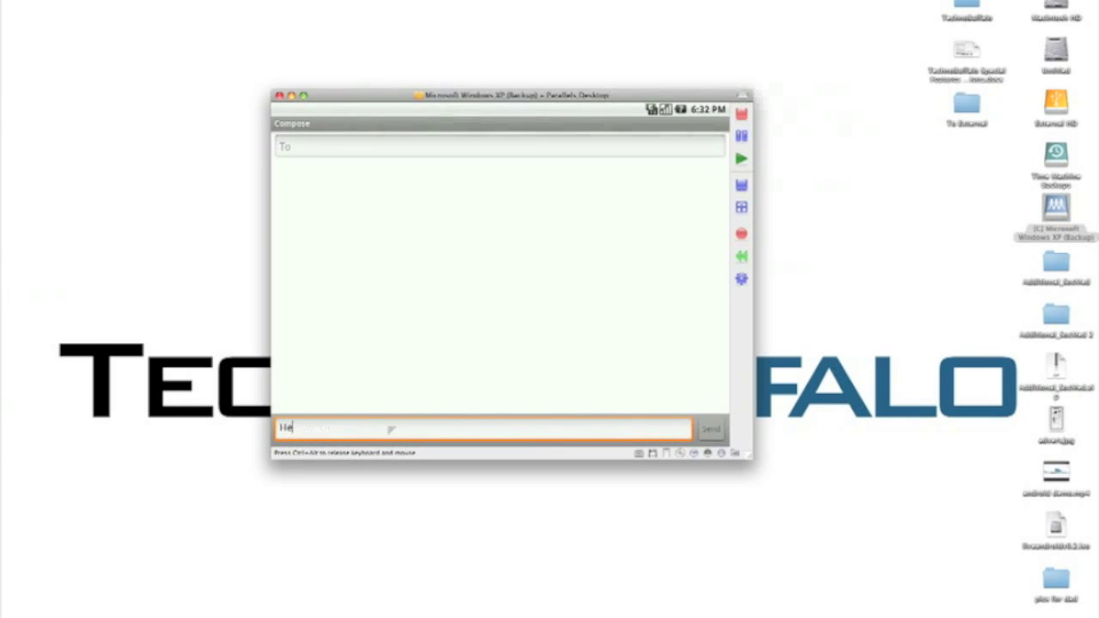
type("y this is Android!")
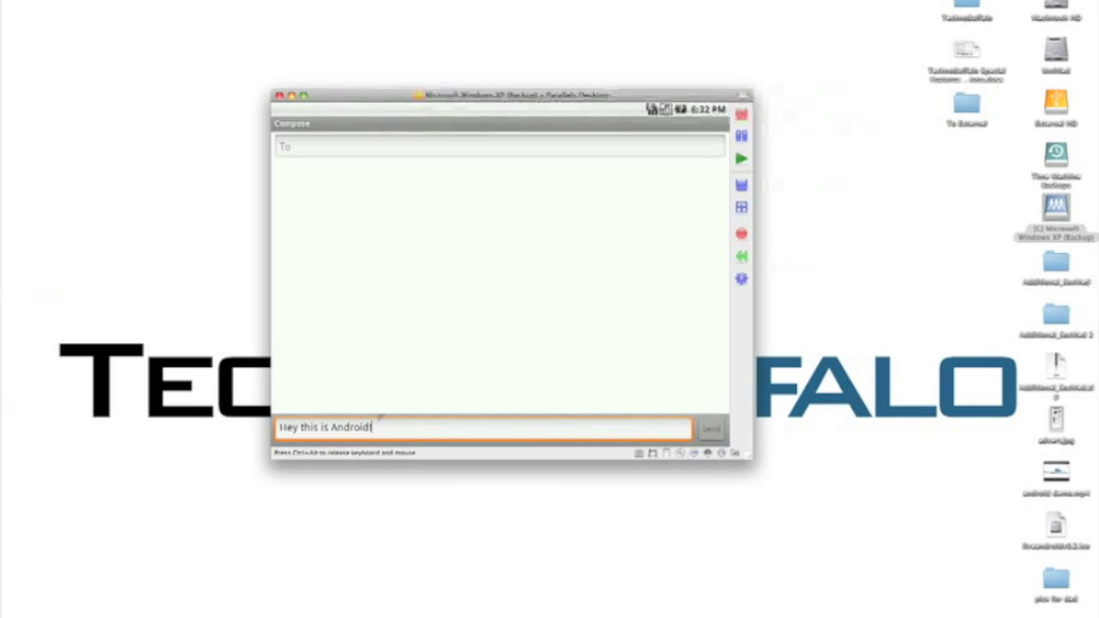
key("Home")
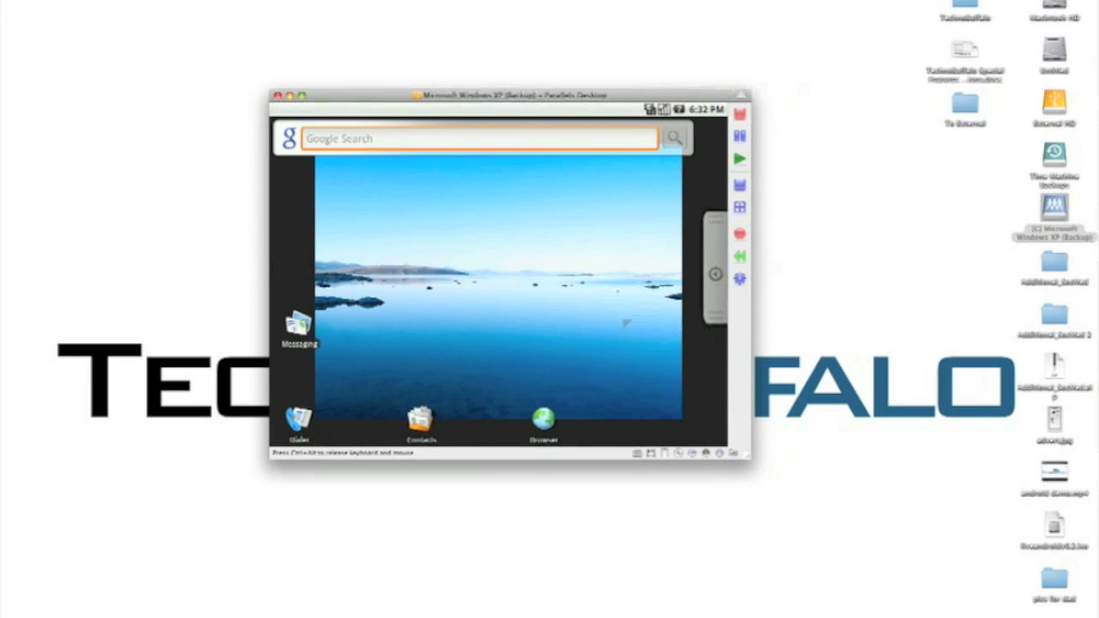
left_click(712, 280)
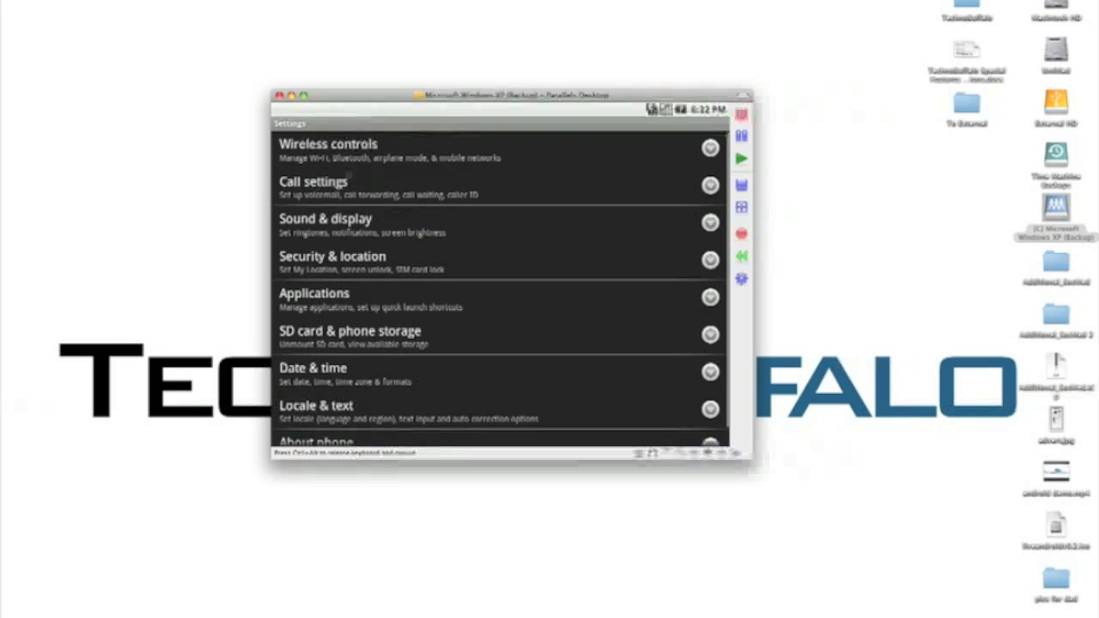
left_click(343, 176)
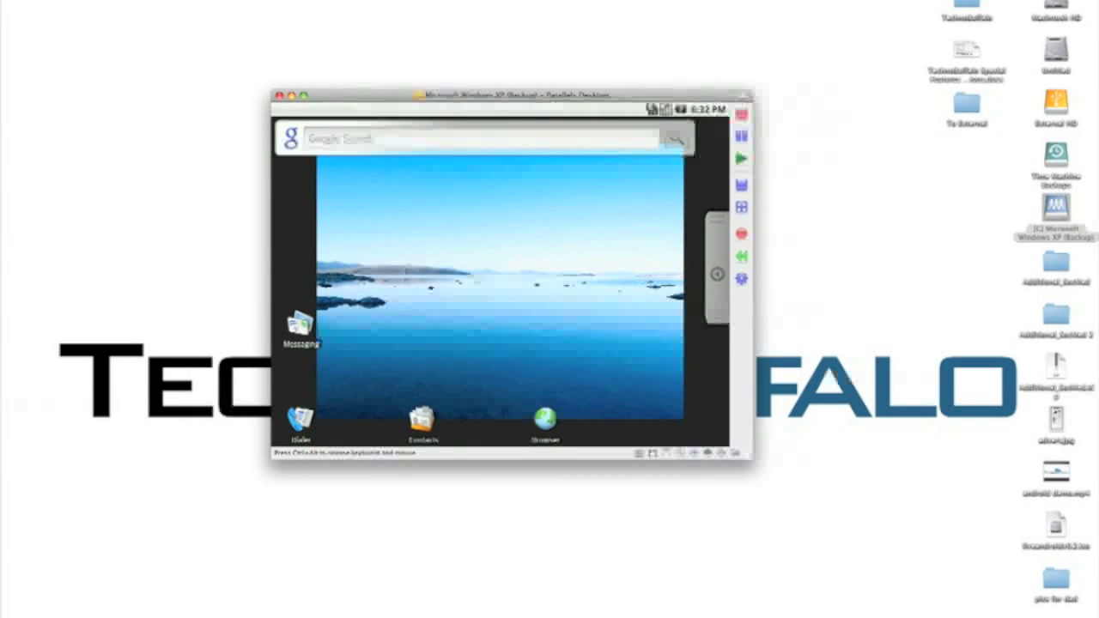
left_click(717, 273)
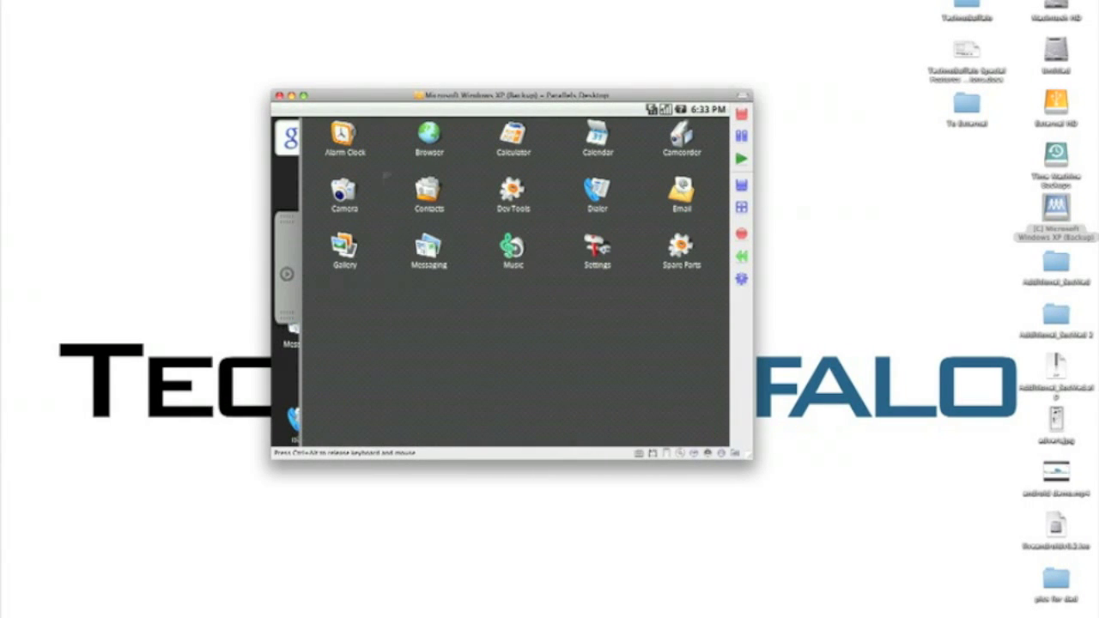
left_click(633, 247)
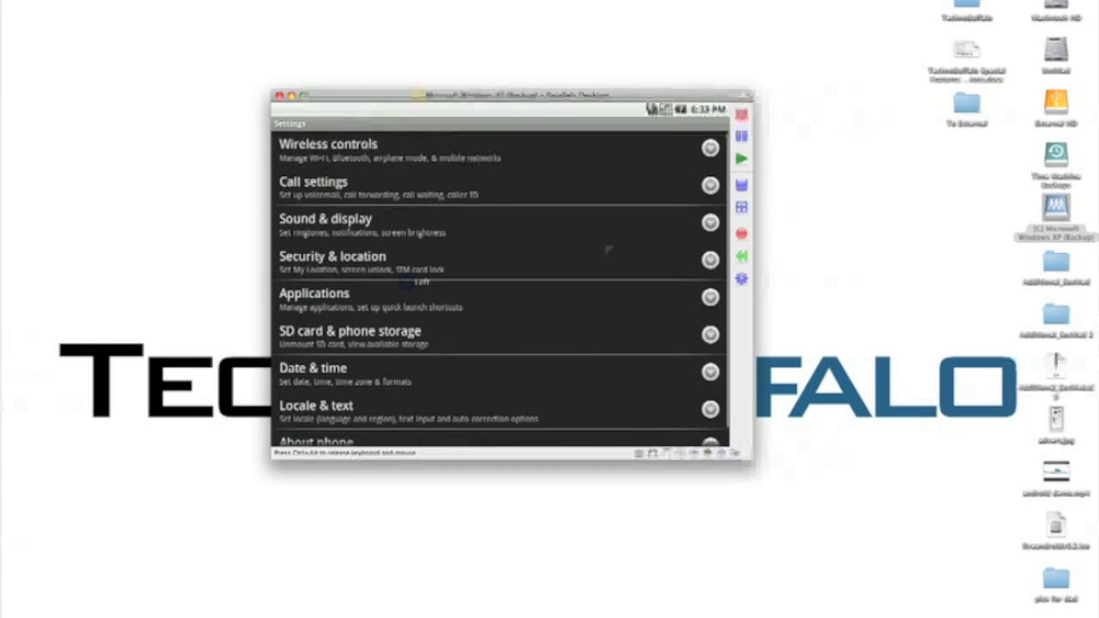
left_click_drag(485, 298, 485, 279)
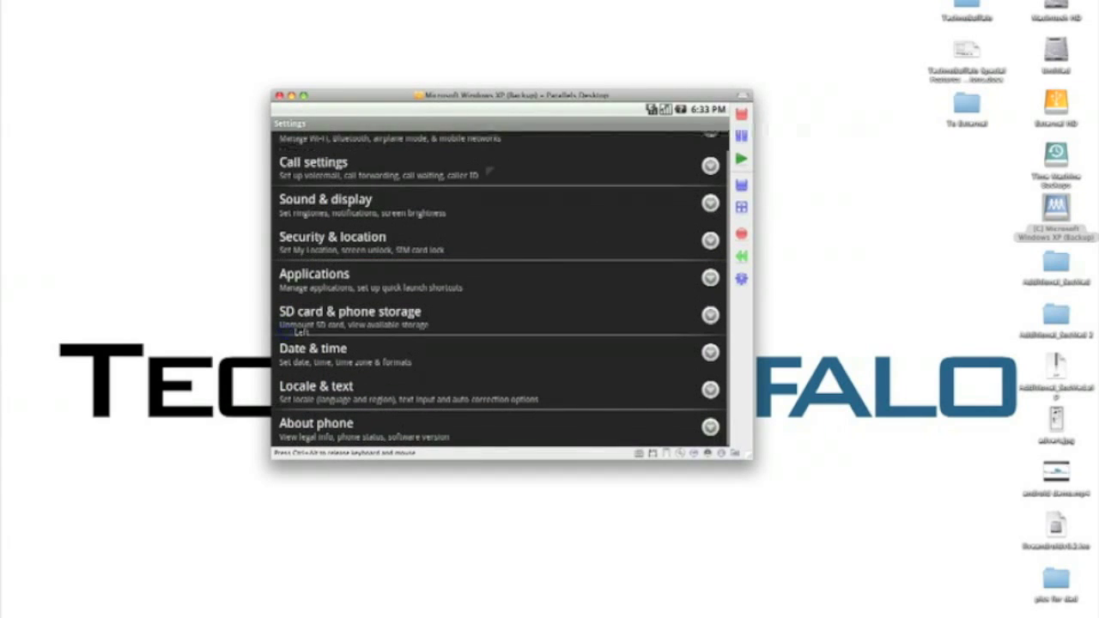
left_click_drag(485, 233, 503, 206)
left_click(456, 424)
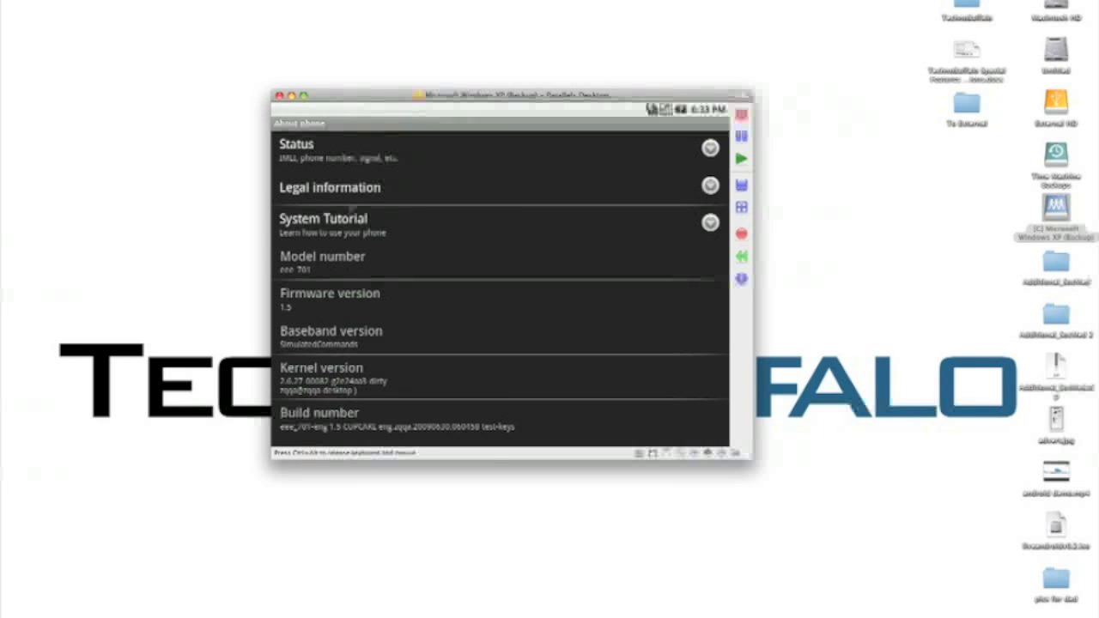
key("Home")
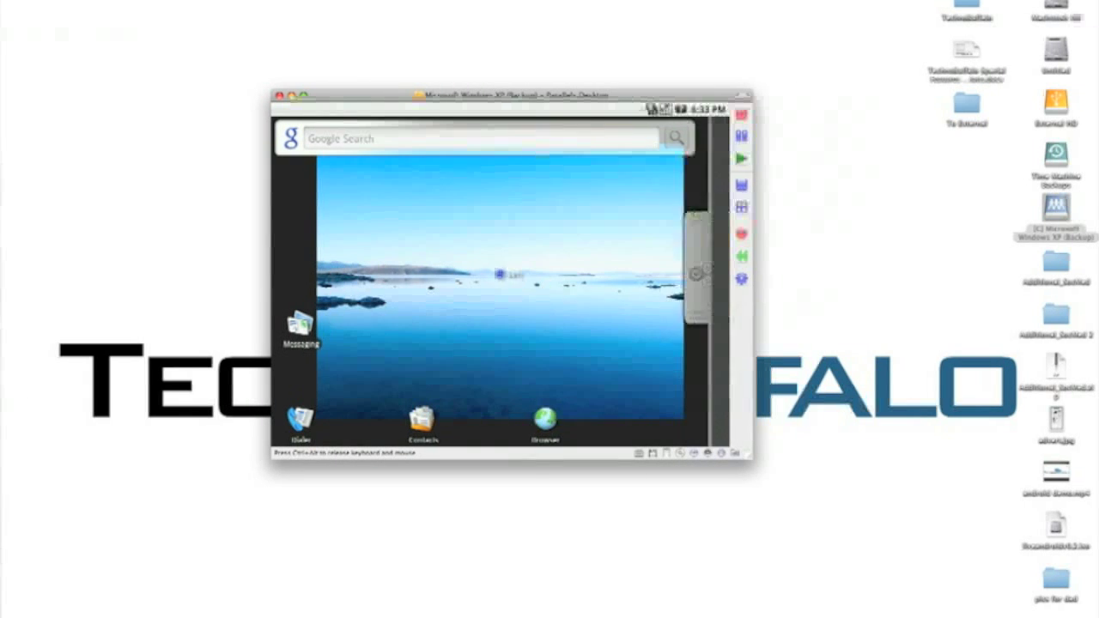
left_click(709, 274)
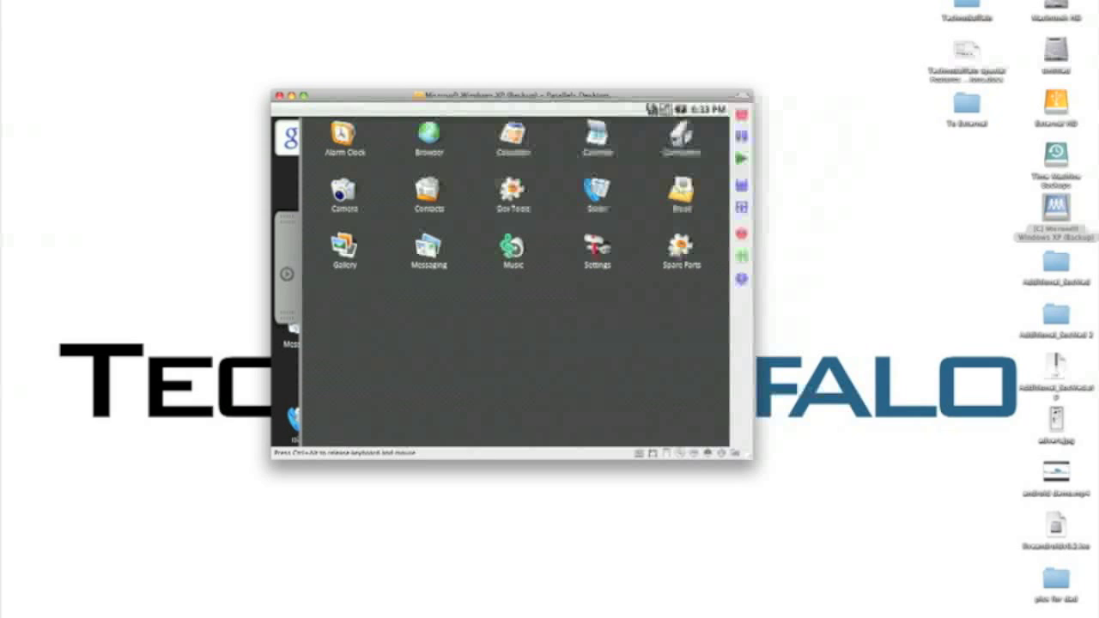
left_click(513, 191)
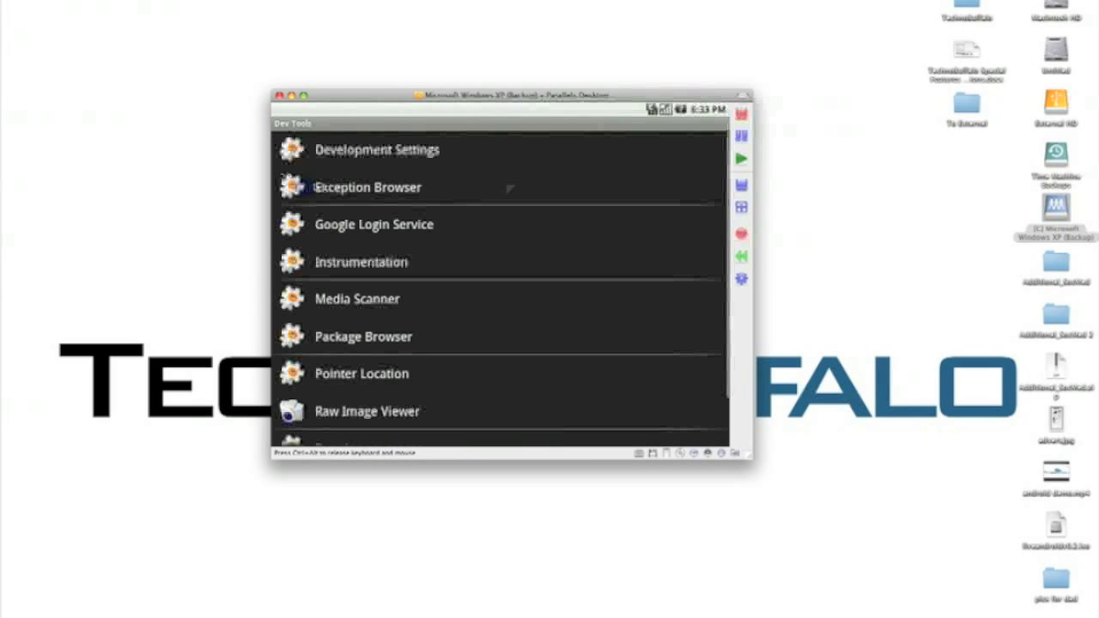
scroll(509, 274, "down", 2)
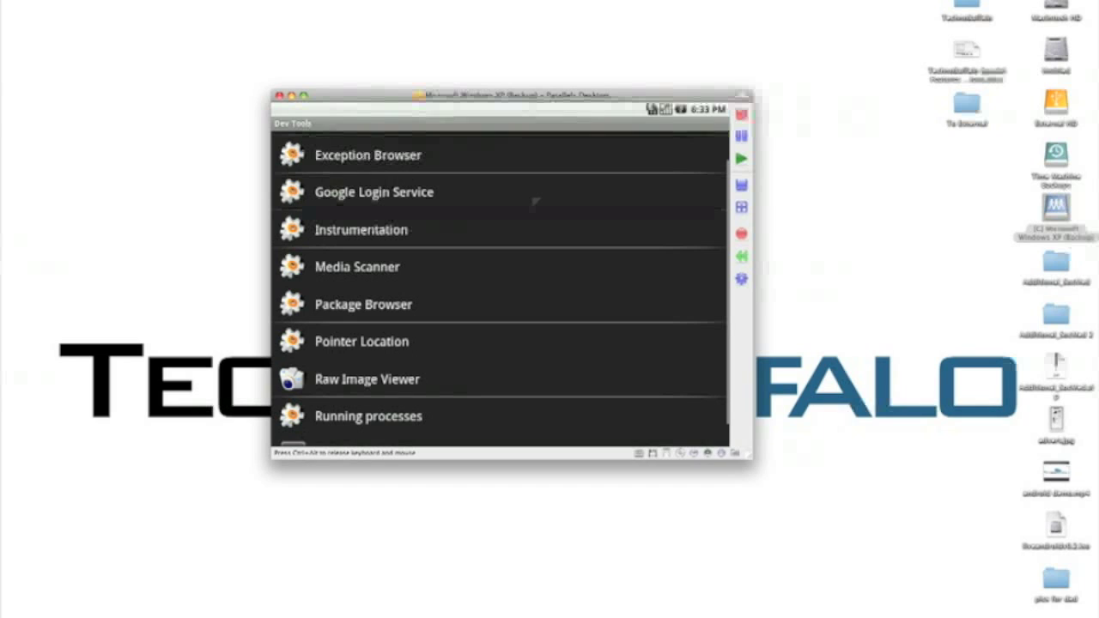
key("Home")
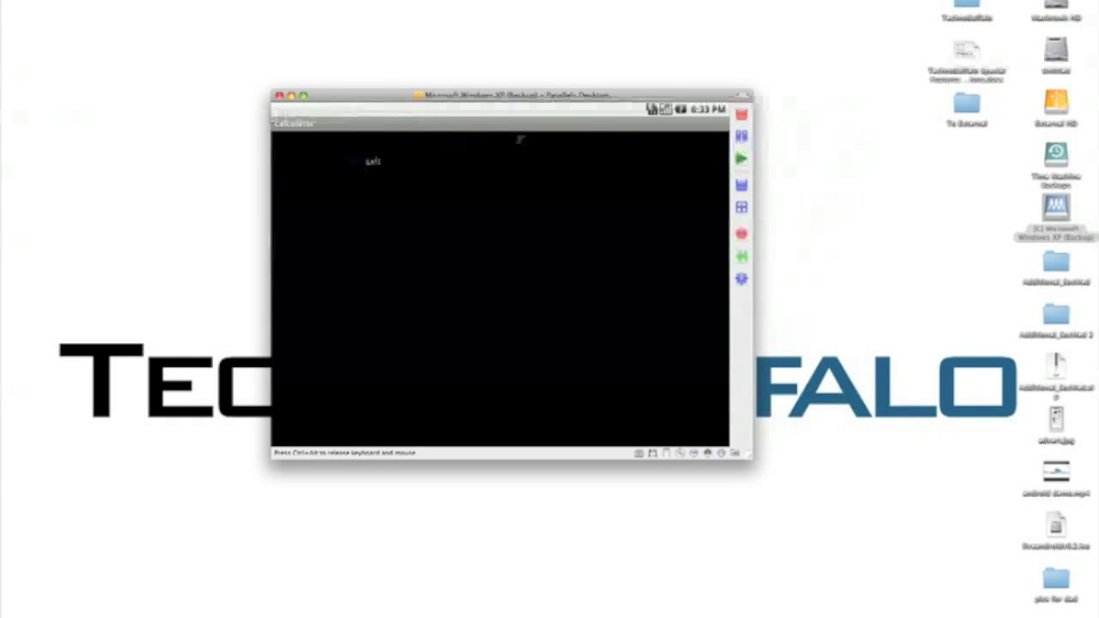
left_click(386, 300)
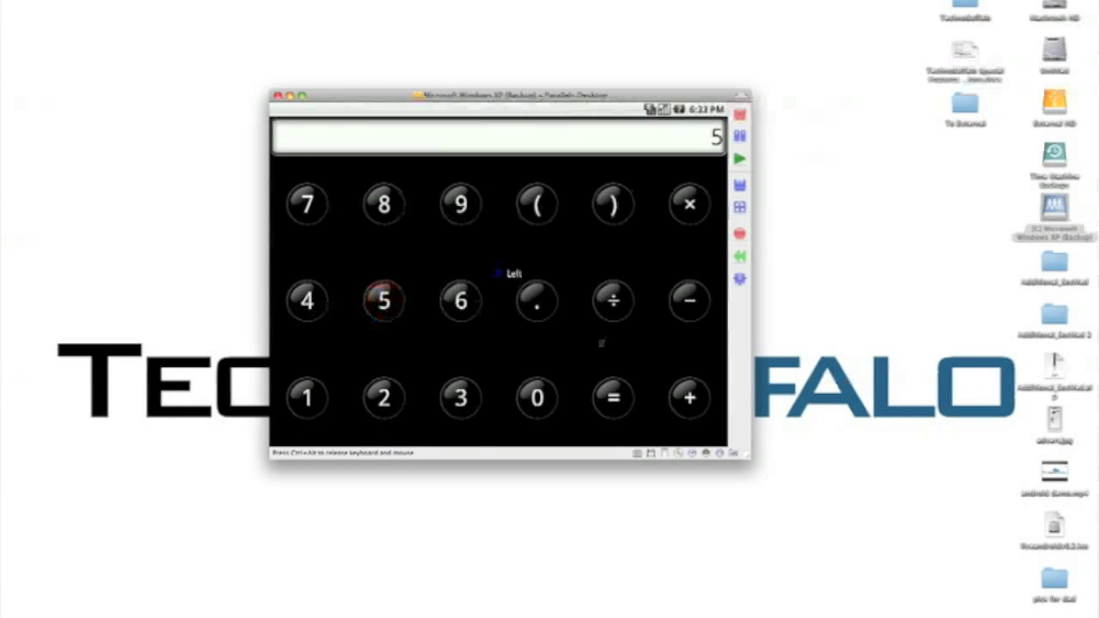
left_click(691, 398)
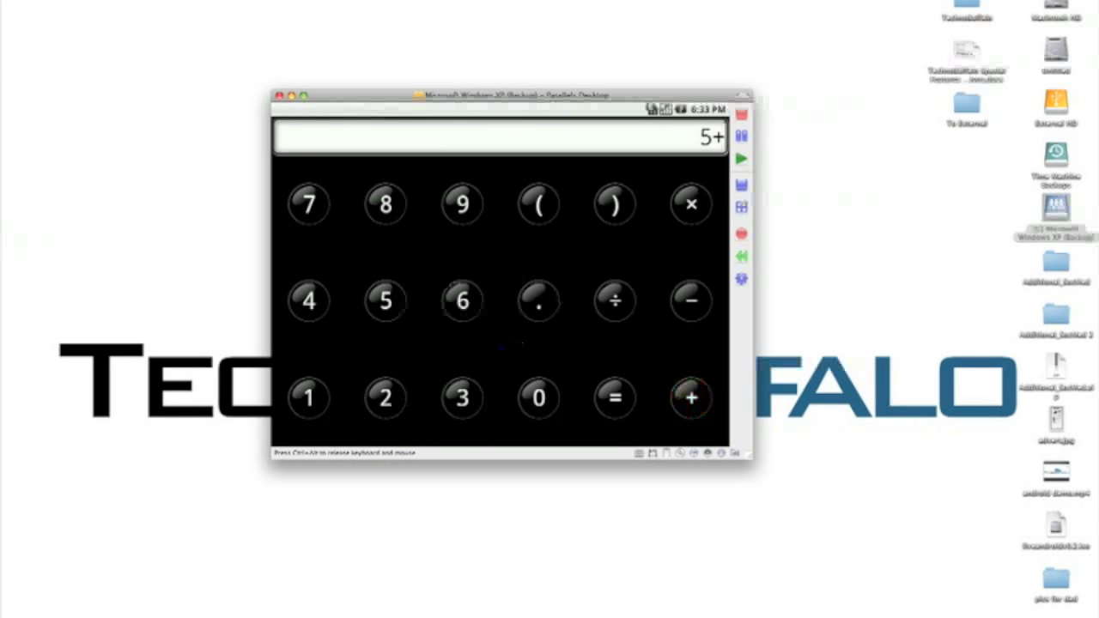
left_click(463, 300)
left_click(615, 398)
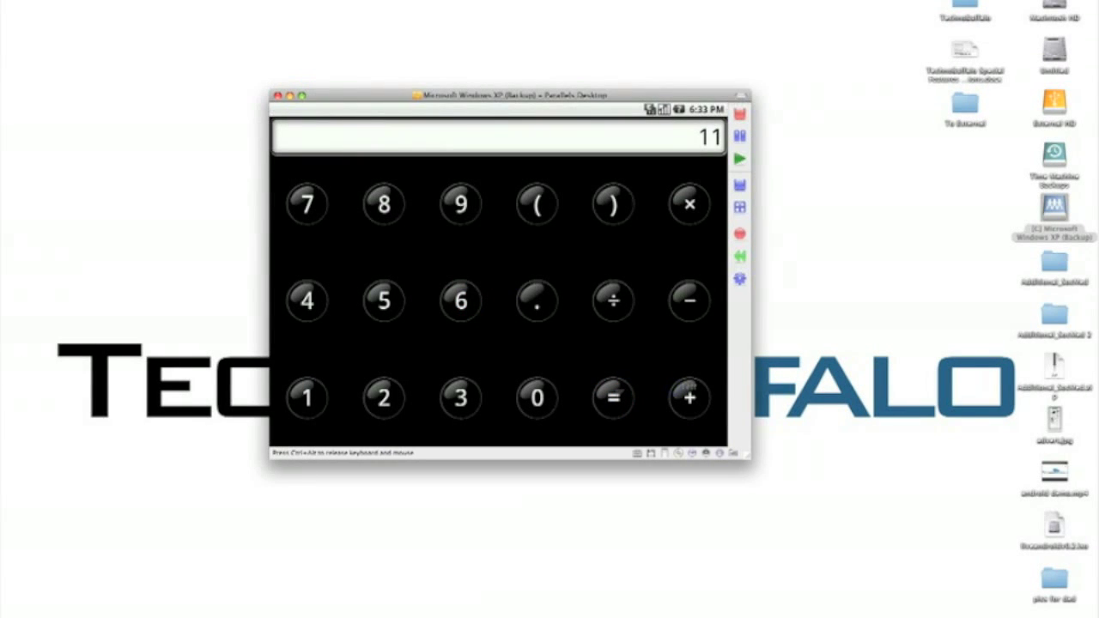
key("Escape")
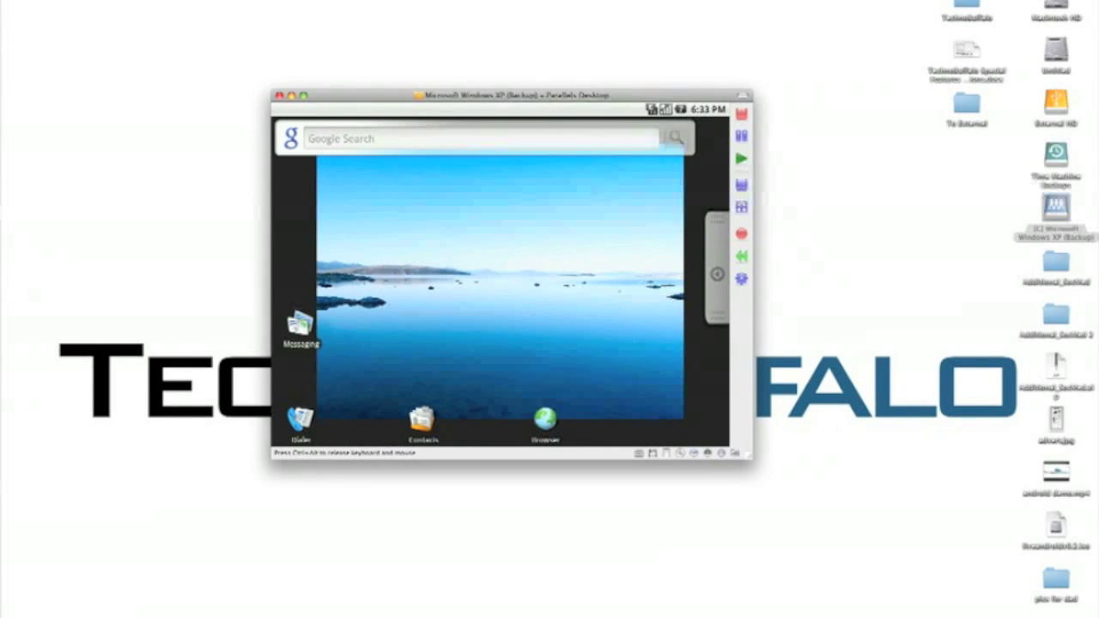
Step: Open Contacts, browse the Dialer, Call log, Contacts and Favorites tabs, then release input from Android
left_click(421, 419)
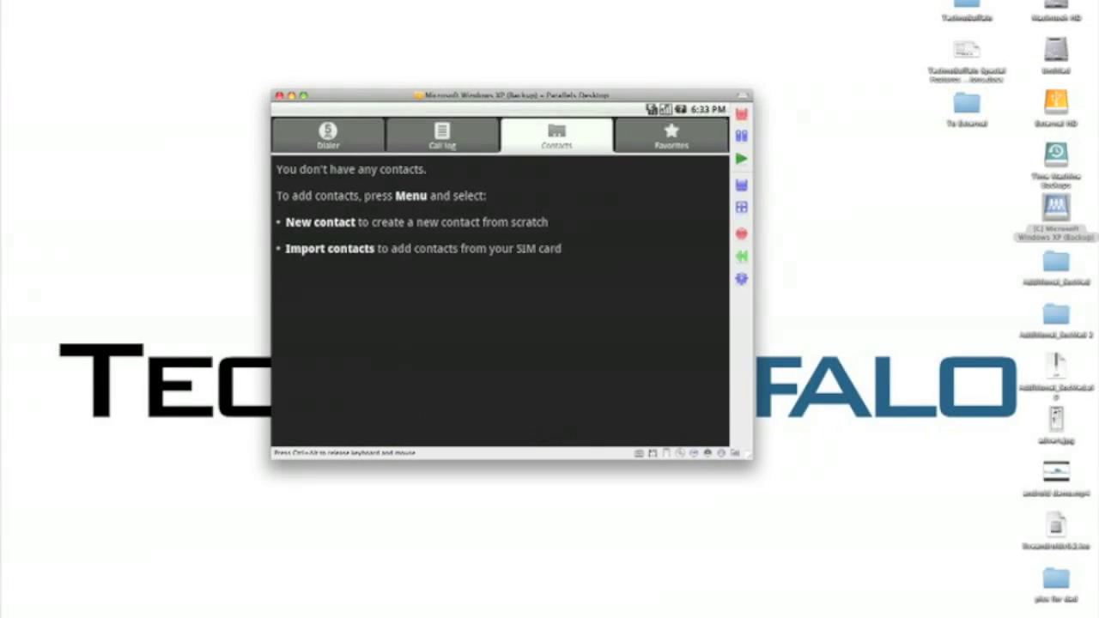
left_click(326, 129)
left_click(443, 134)
left_click(554, 137)
left_click(670, 135)
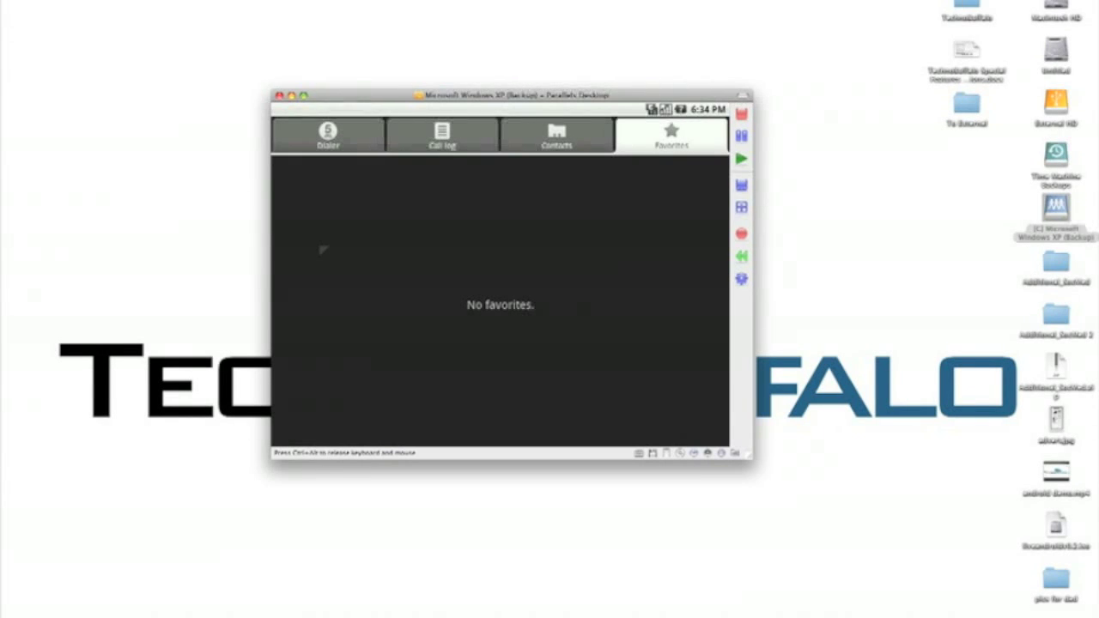
key("ctrl+alt")
Step: Release the mouse from Android and show the Virtual Machine menu's pause, reset and snapshot commands
left_click(228, 0)
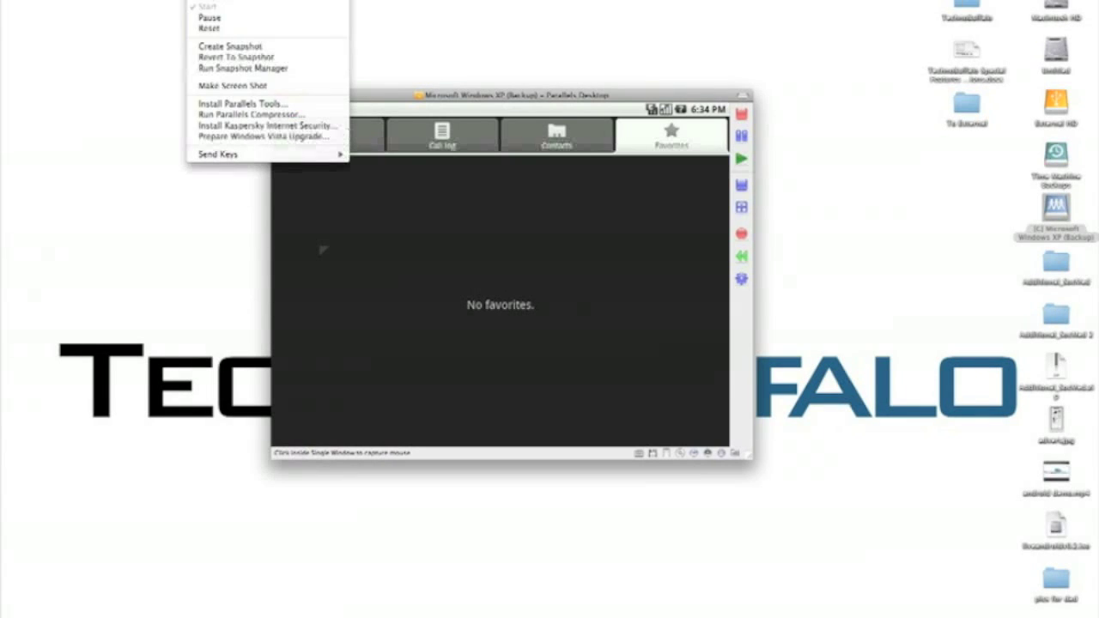